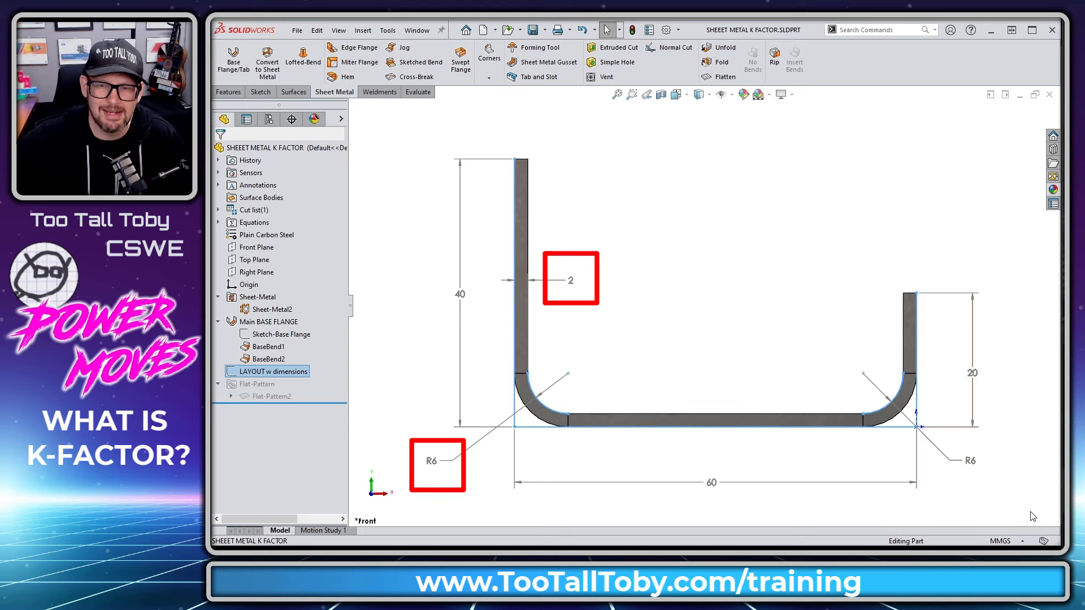
Step: Examine the bend radius and bend allowance settings of the Sheet-Metal2 feature and its parent Sheet-Metal folder without changing them
scroll(707, 331, up, 2)
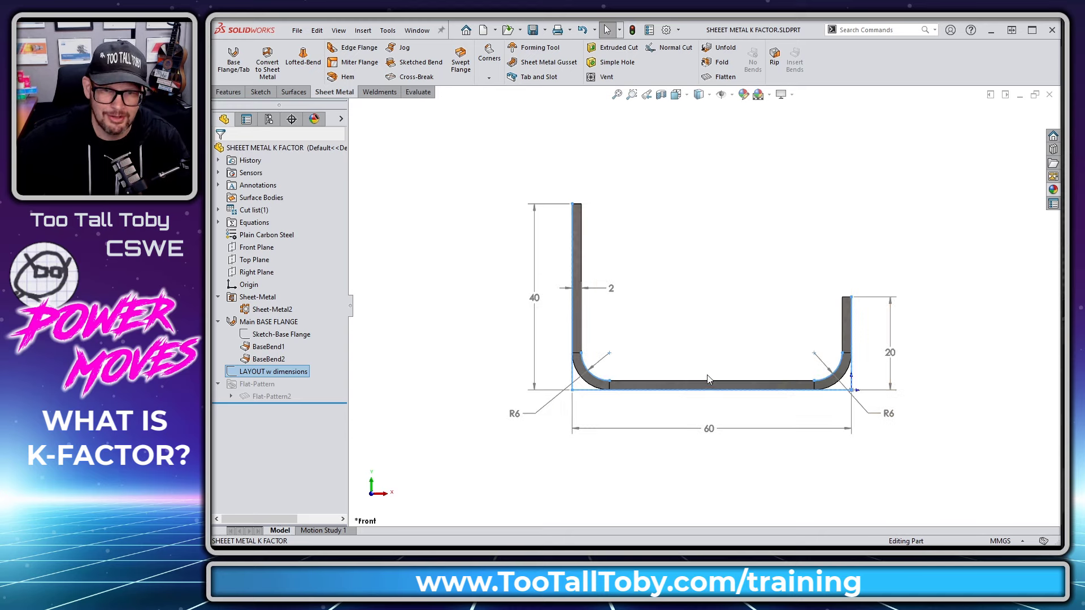
click(701, 322)
mouse_move(755, 269)
middle_down()
mouse_move(717, 296)
mouse_move(752, 303)
middle_up()
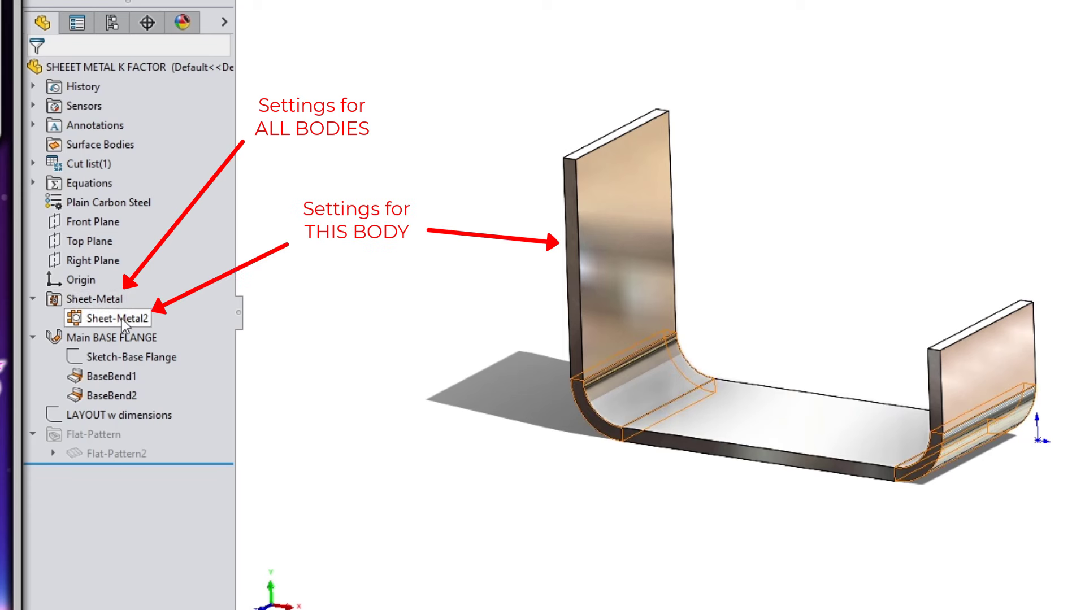
right_click(122, 319)
click(137, 234)
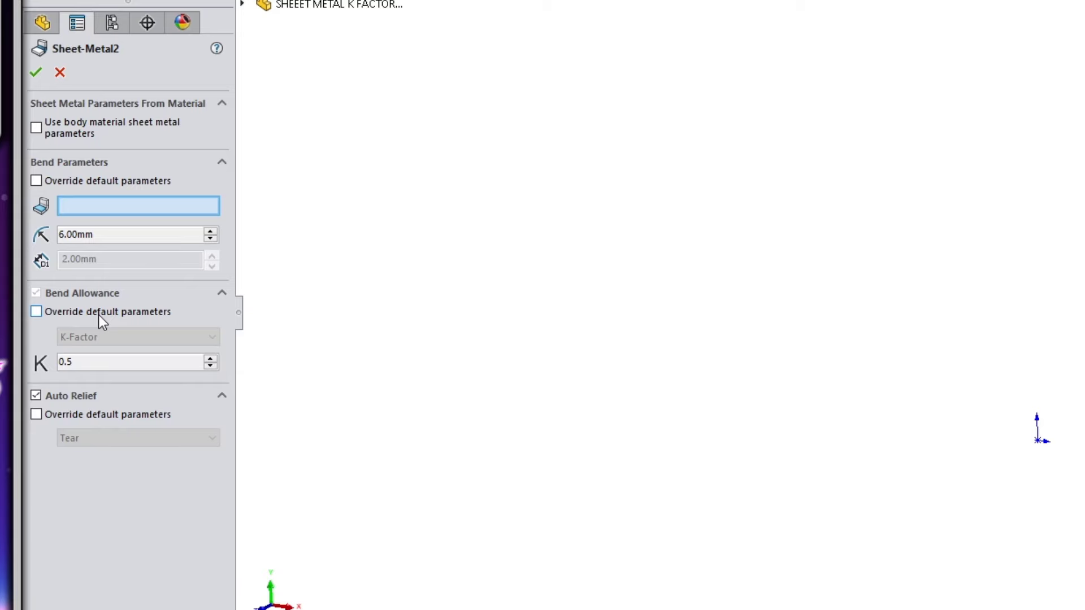
click(60, 72)
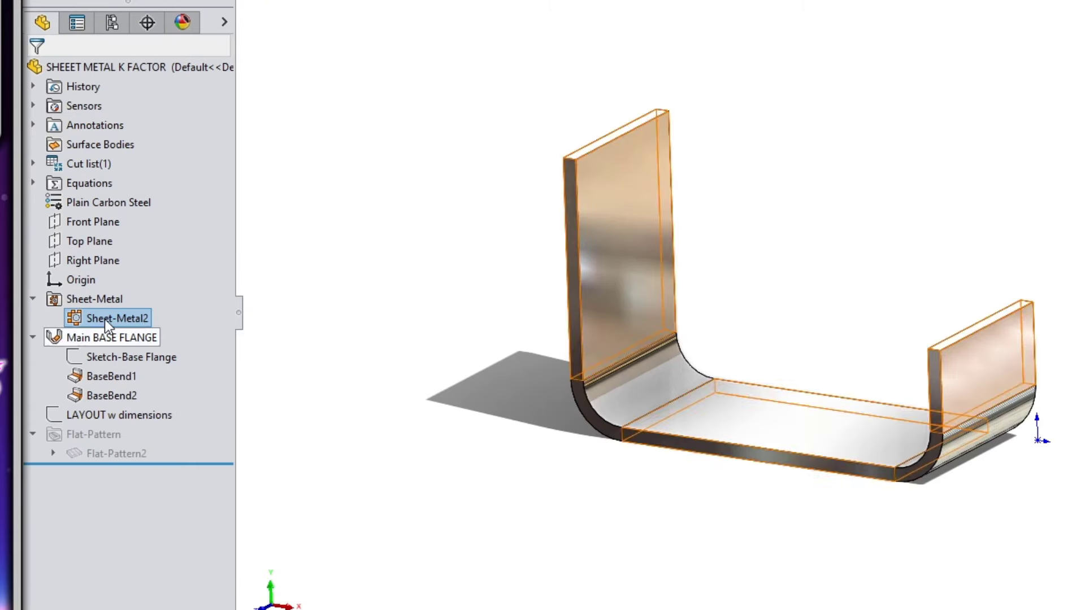
right_click(96, 298)
click(110, 222)
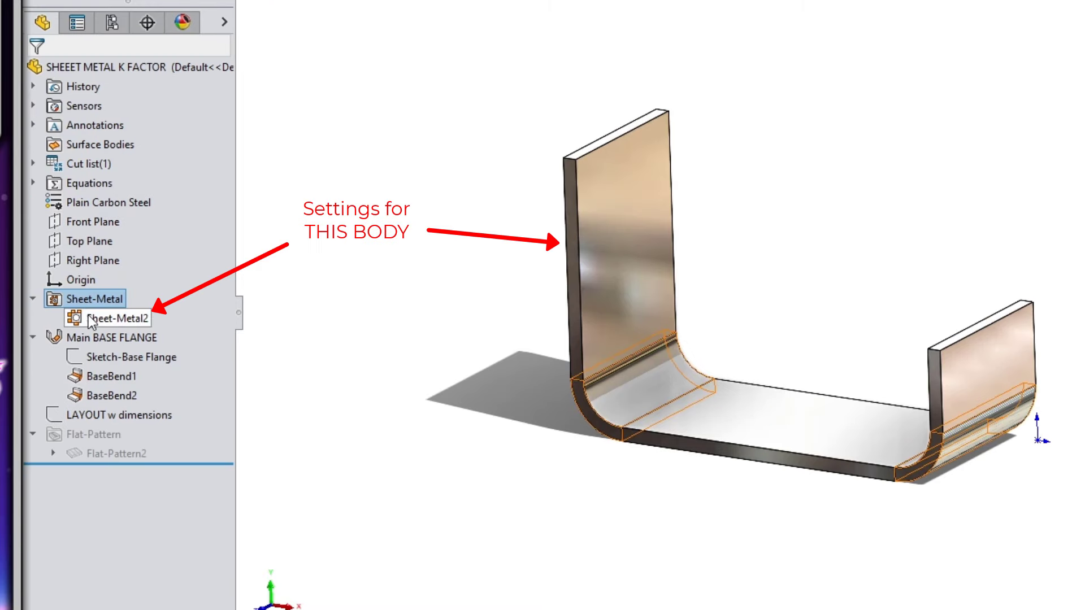
Step: Override the default bend allowance of the Sheet-Metal2 feature, choosing Bend Deduction as the method
click(90, 319)
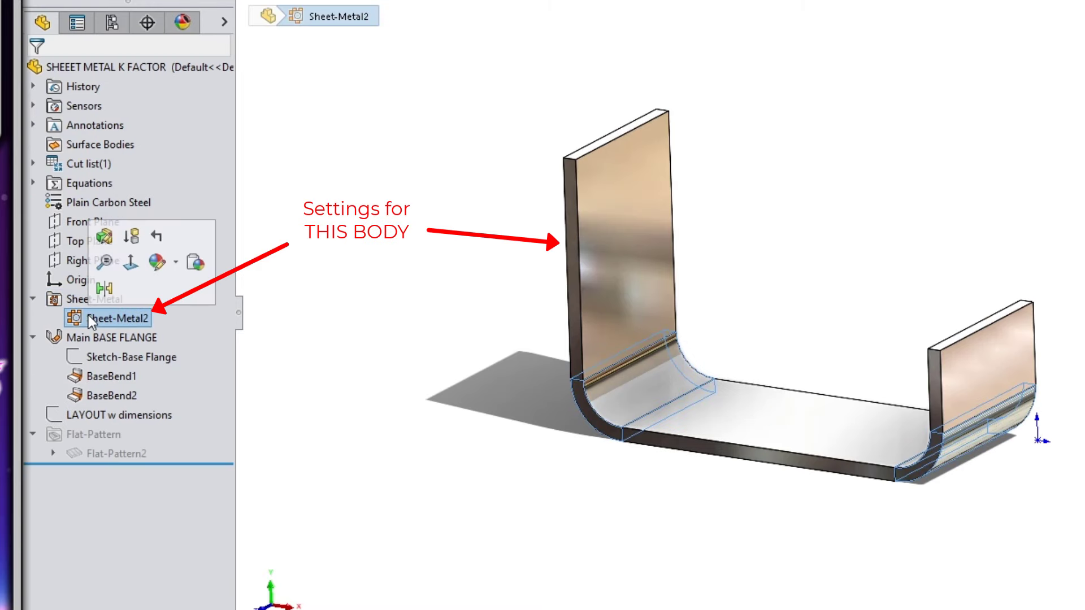
right_click(90, 320)
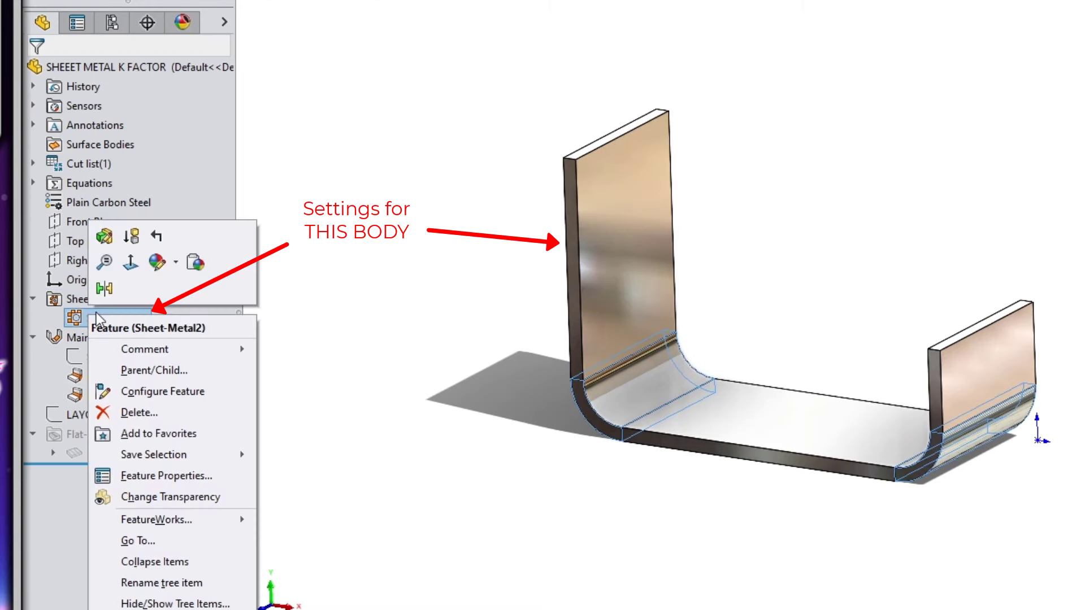
click(105, 238)
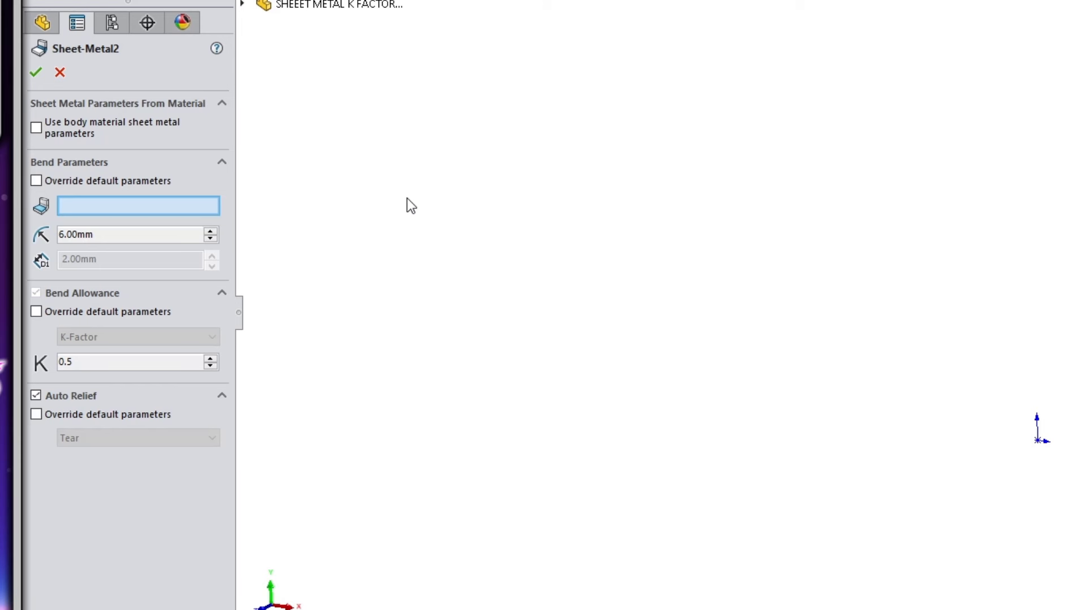
click(95, 308)
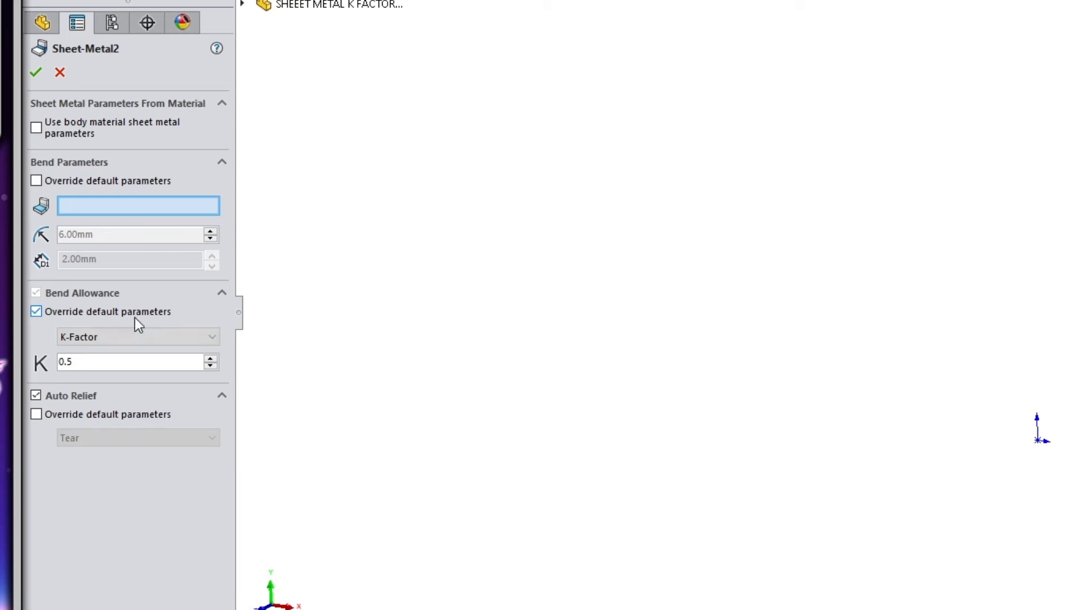
click(209, 339)
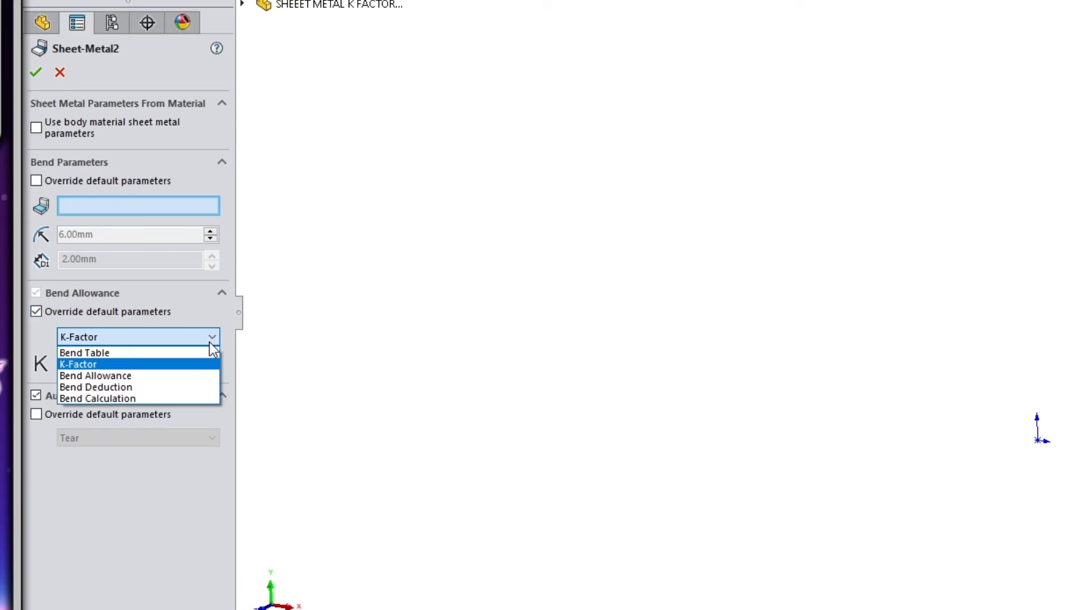
click(171, 391)
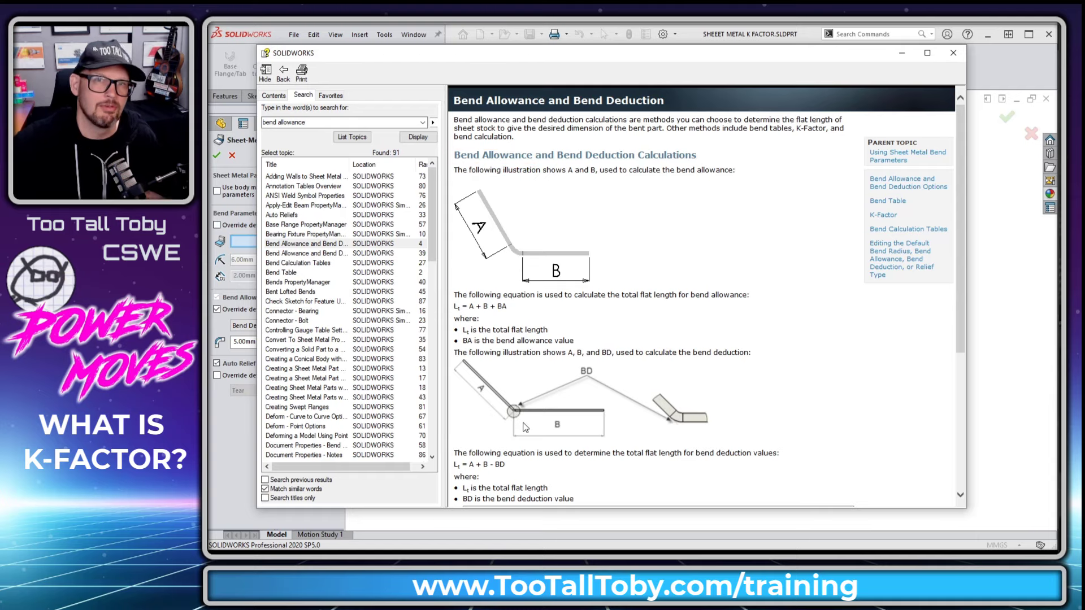
Step: Move the help window out of the way and set Sheet-Metal2's bend deduction to 5.5 mm
drag(582, 64, 1084, 63)
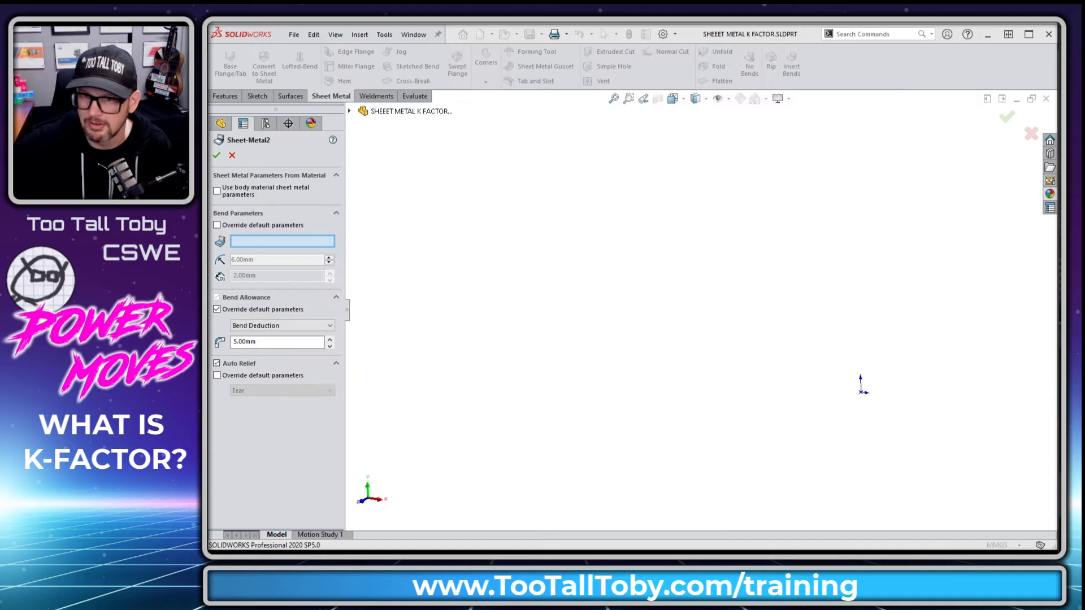
click(275, 342)
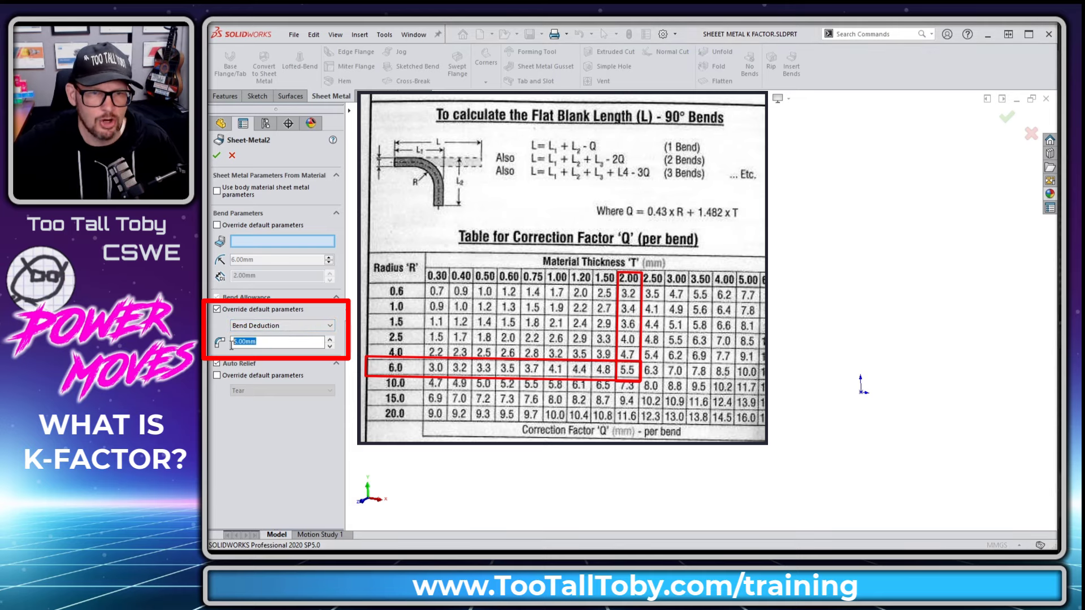
text(5.5)
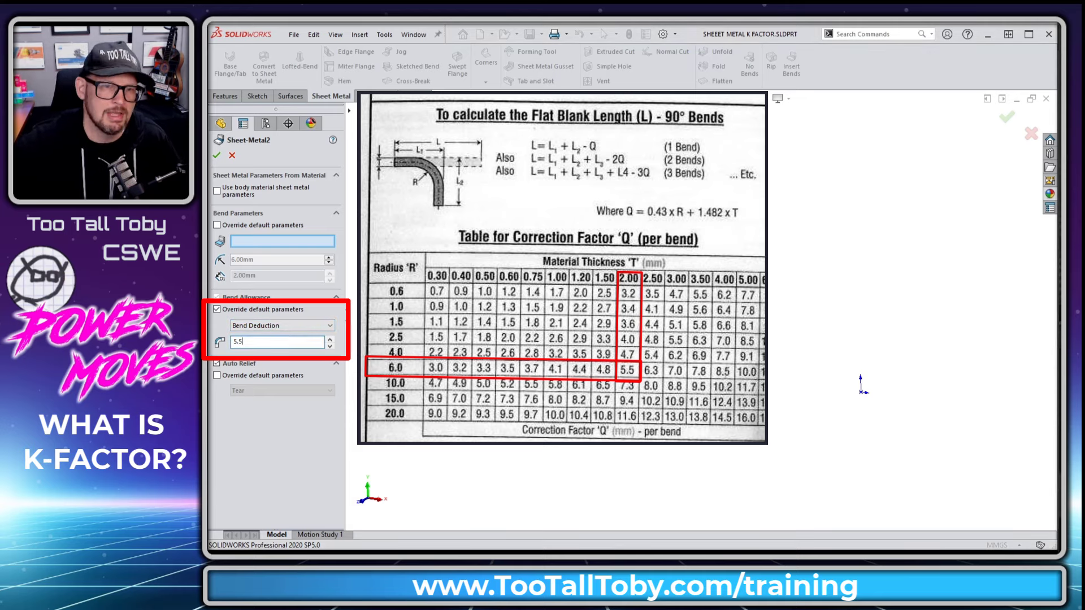
click(216, 156)
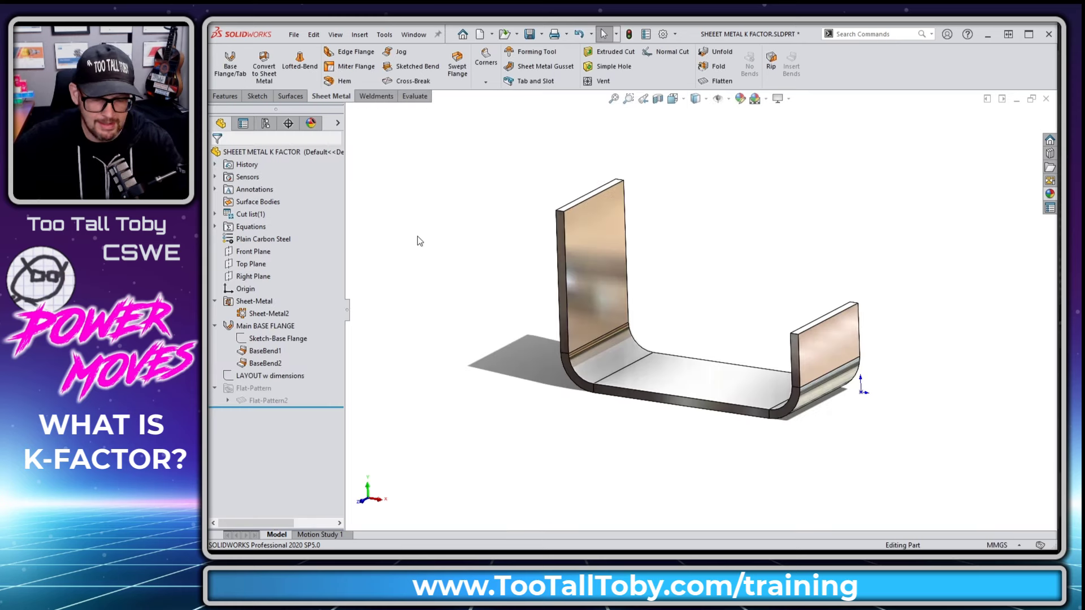
Step: Flatten the part and check the overall length of the flat pattern along its bounding-box line
key(s)
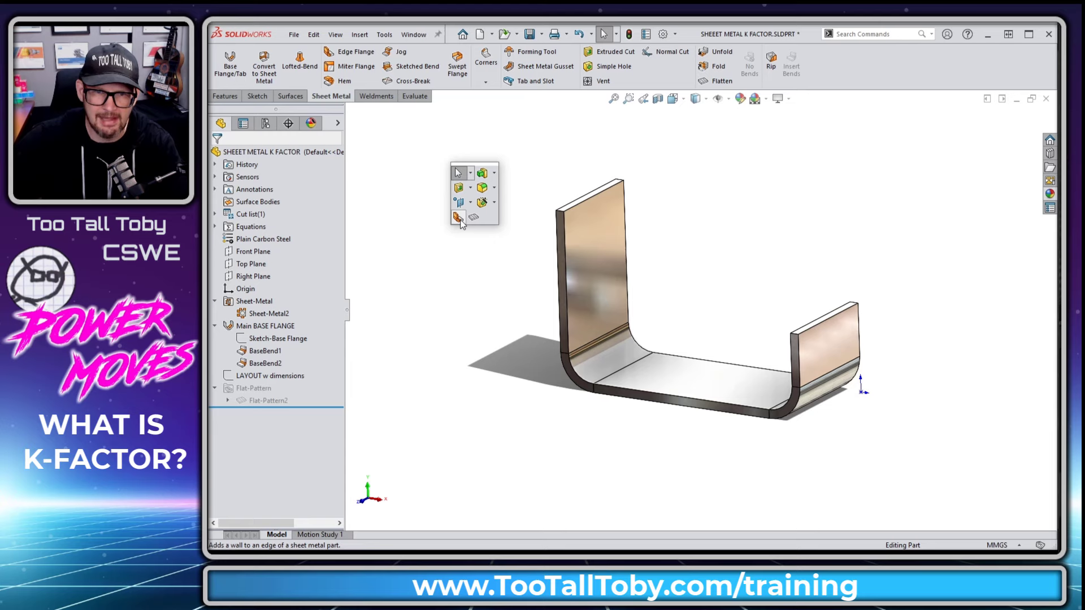
click(473, 217)
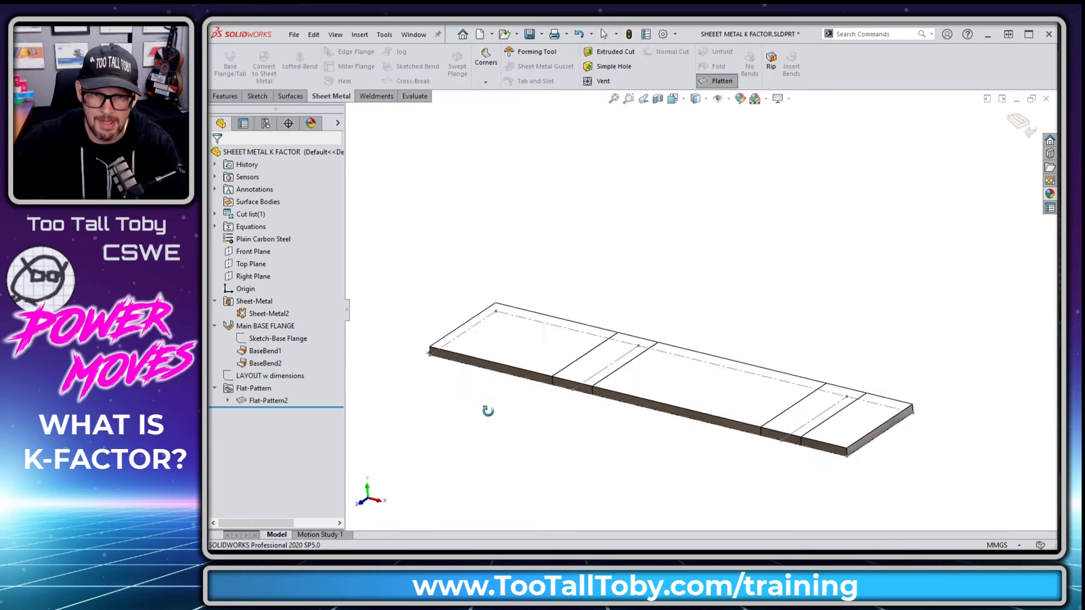
click(567, 320)
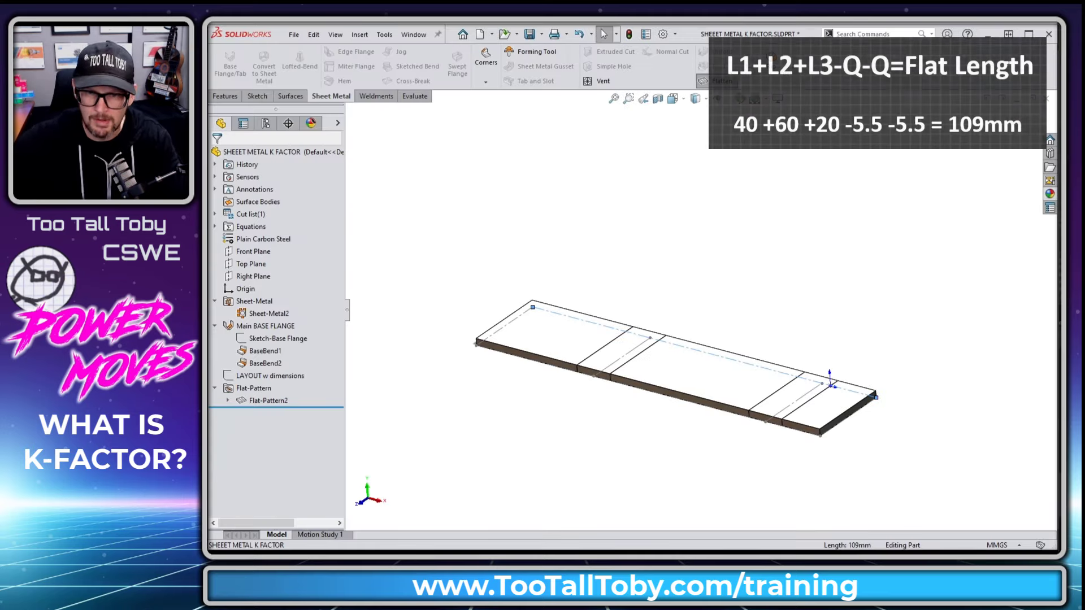
click(598, 410)
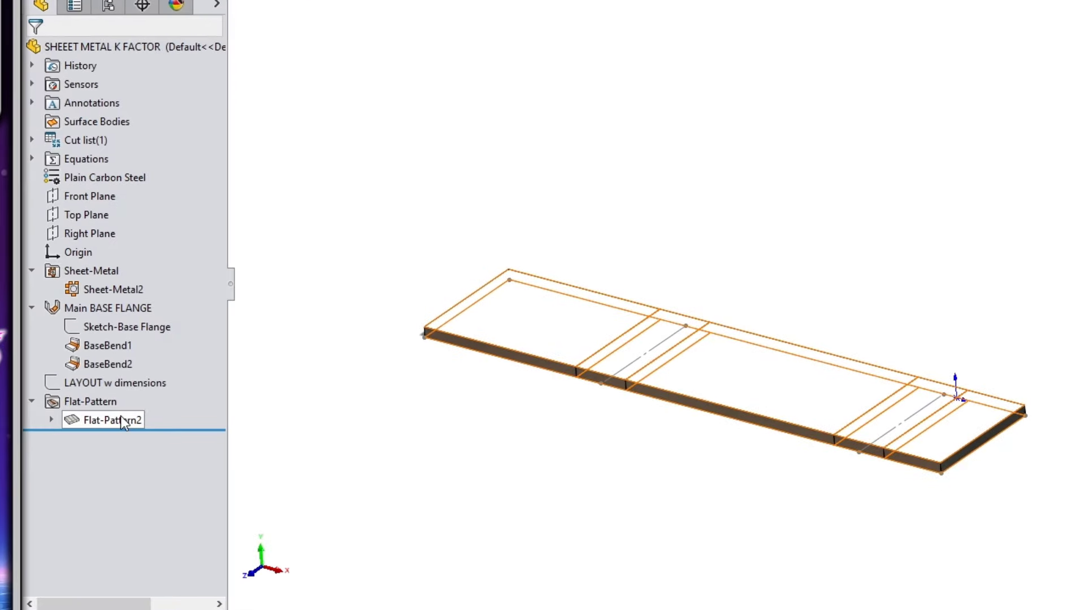
Step: Turn on Merge faces for the flat pattern and select its top face
right_click(275, 401)
click(141, 331)
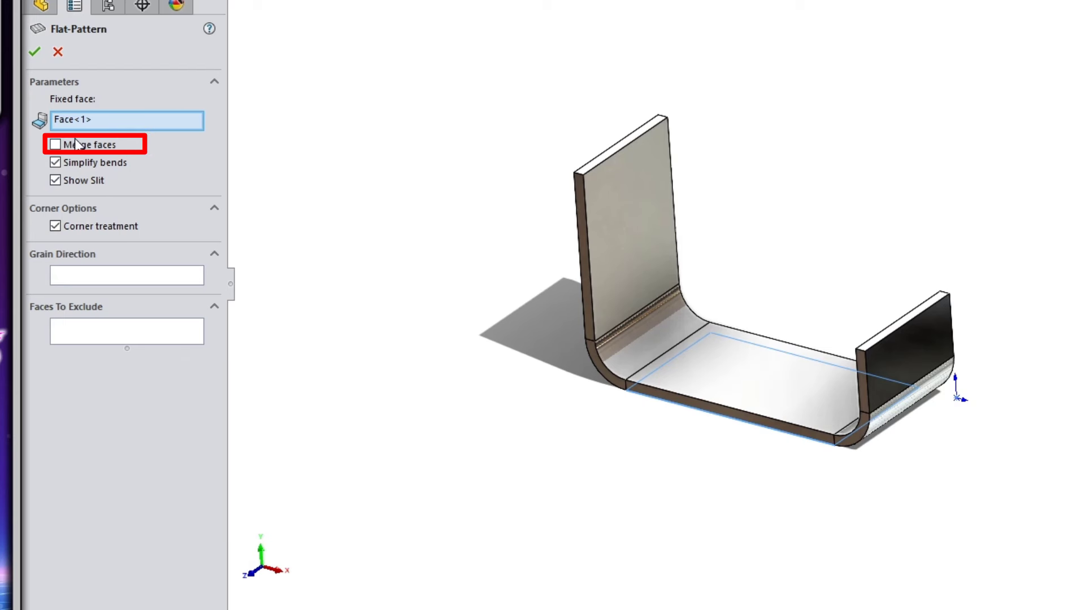
click(36, 52)
click(606, 329)
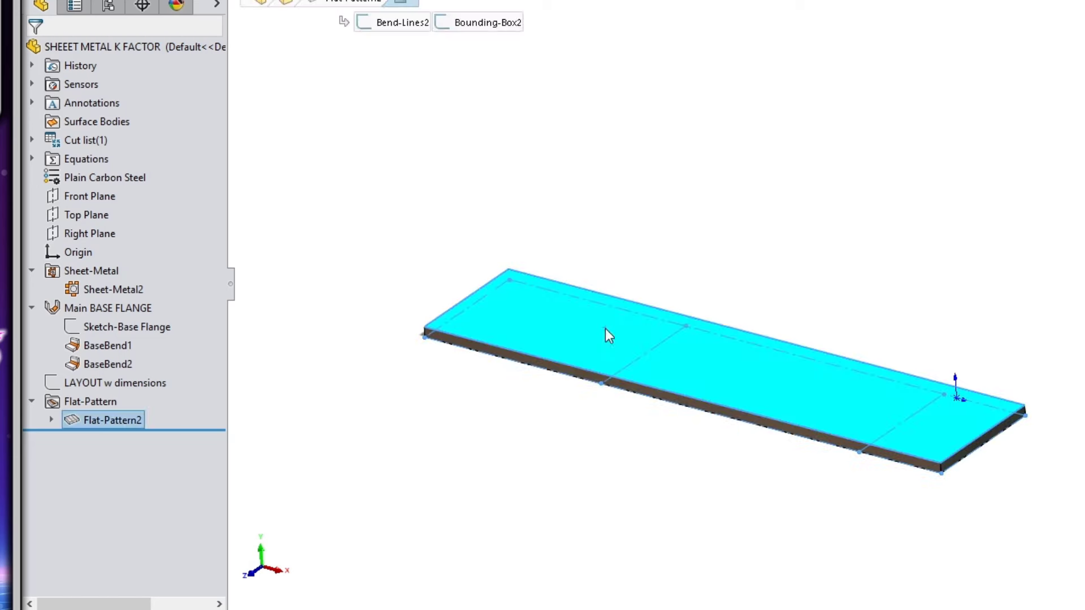
Step: Turn off Merge faces for the flat pattern
right_click(153, 418)
click(126, 351)
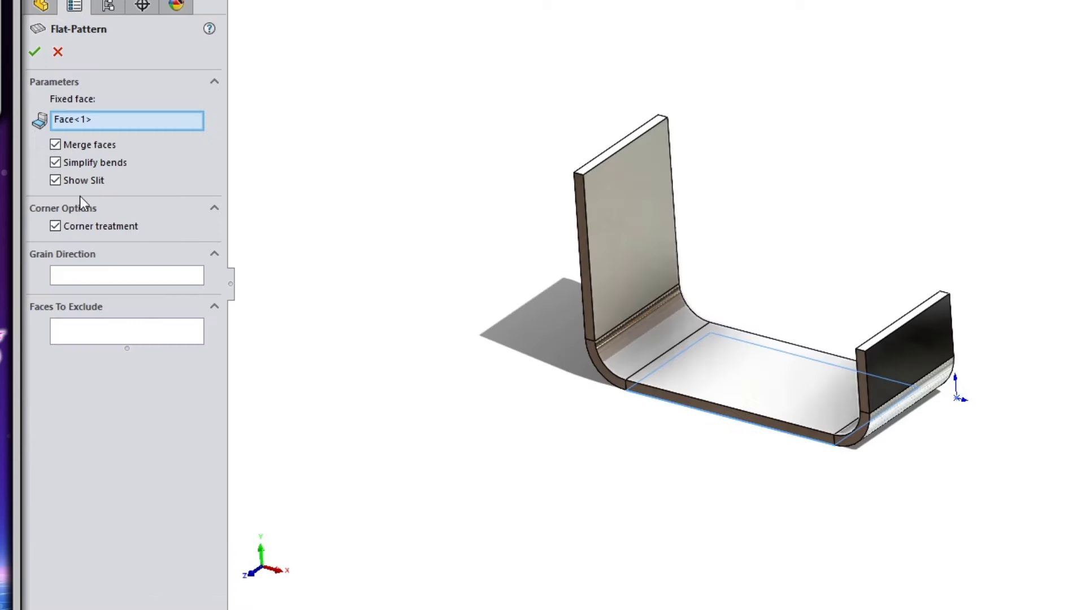
click(70, 141)
click(36, 52)
Step: Inspect the separate flat and bend faces of the flat pattern and the edge length of the first bend region
click(551, 320)
click(636, 347)
click(752, 375)
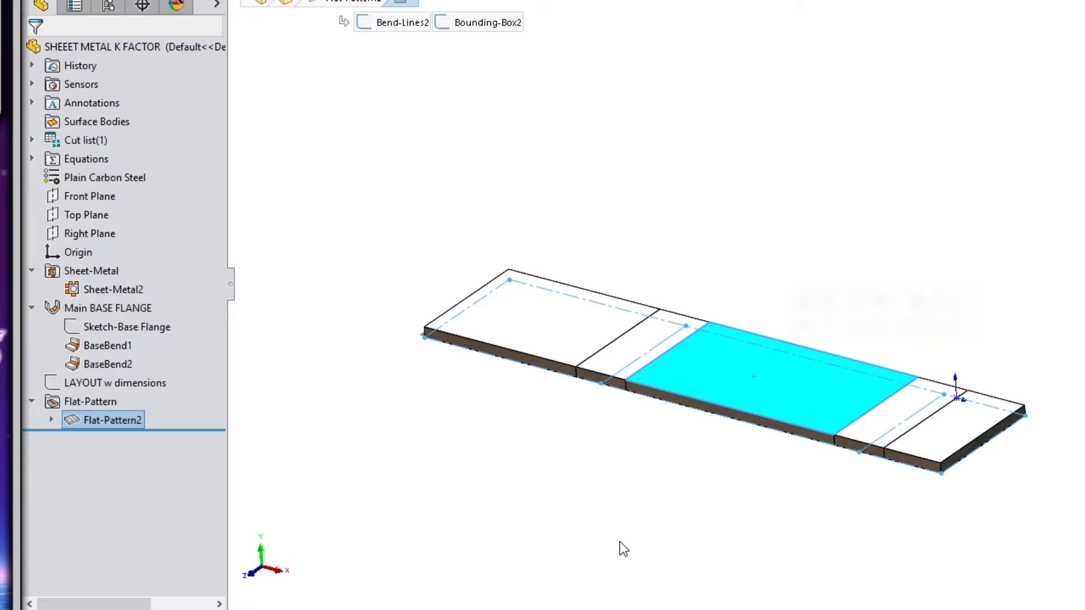
key(ctrl+a)
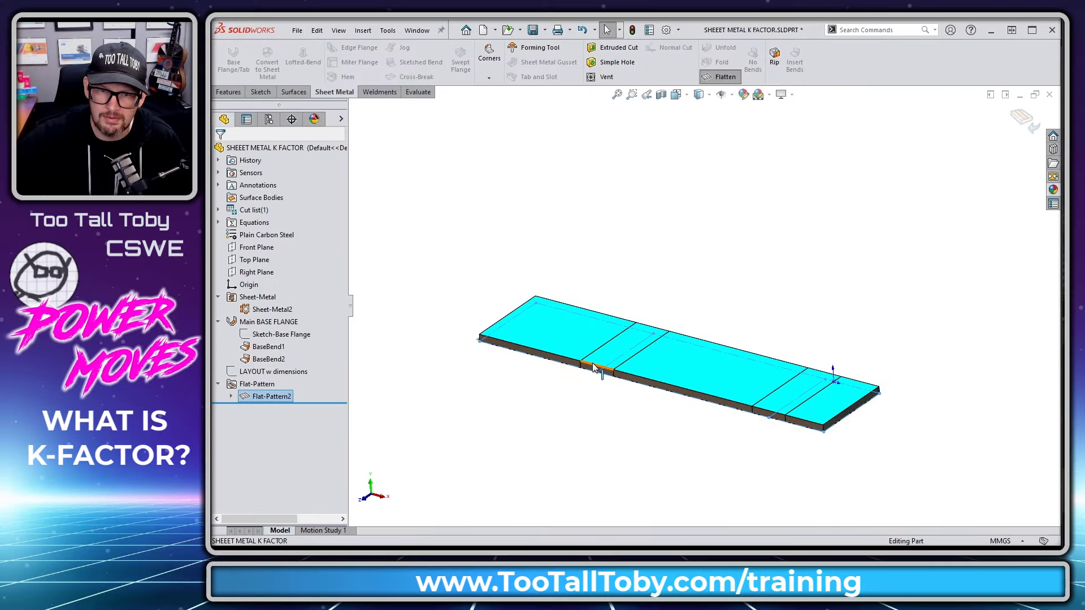
click(599, 373)
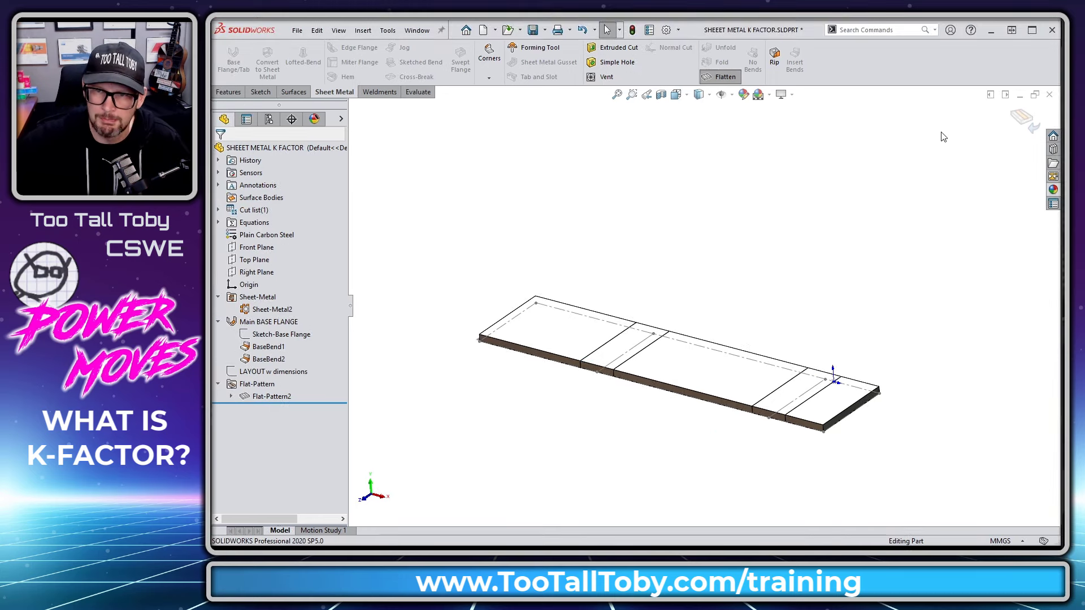
Step: Return the part to its folded state and change Sheet-Metal2's bend override to Bend Allowance with a value of 10.5 mm
click(1023, 118)
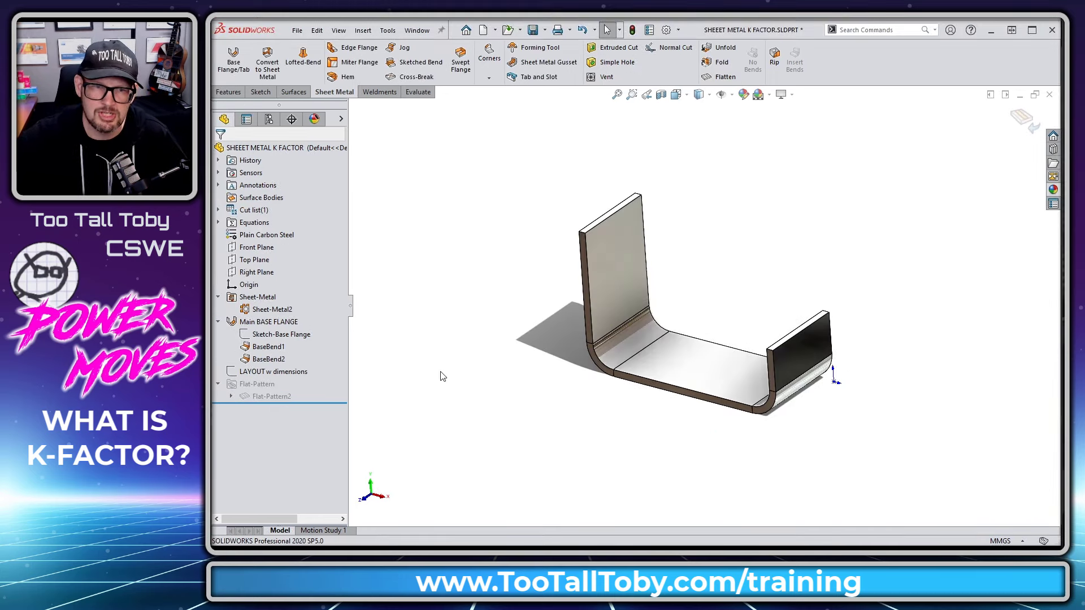
right_click(268, 314)
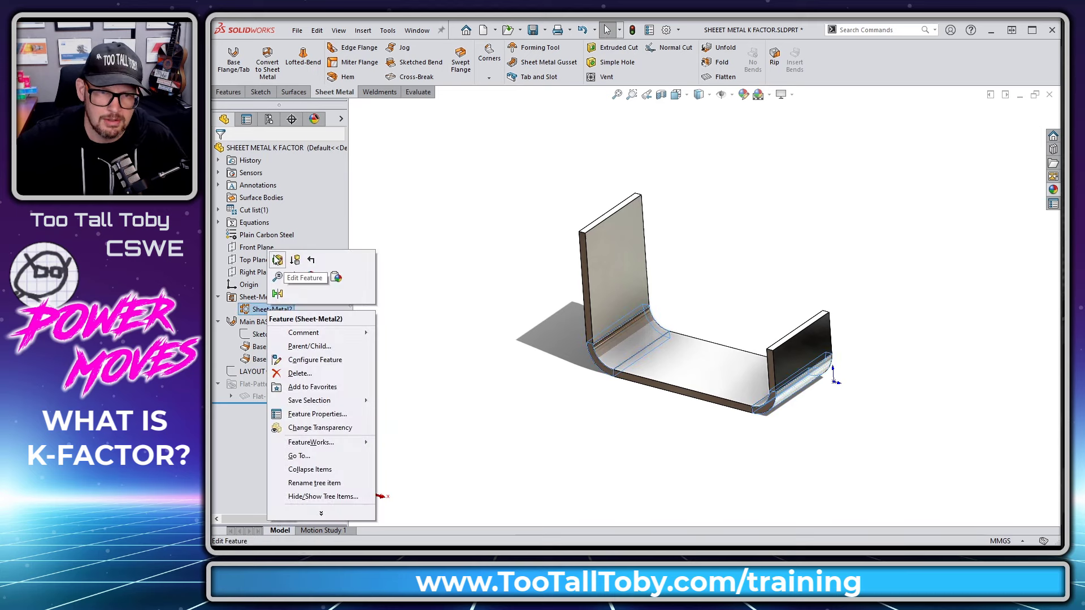
click(277, 260)
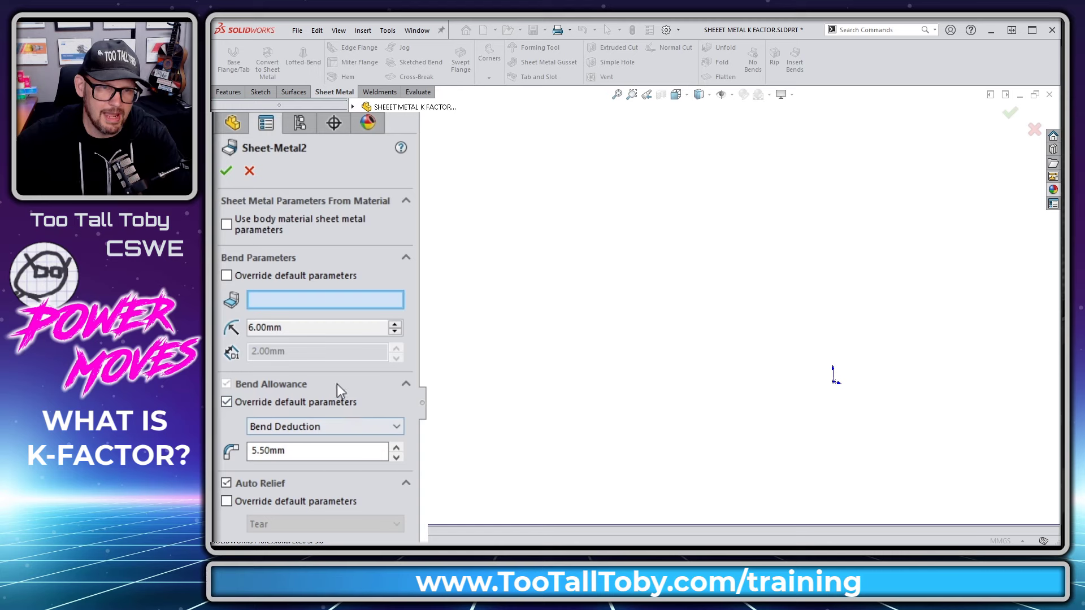
click(335, 433)
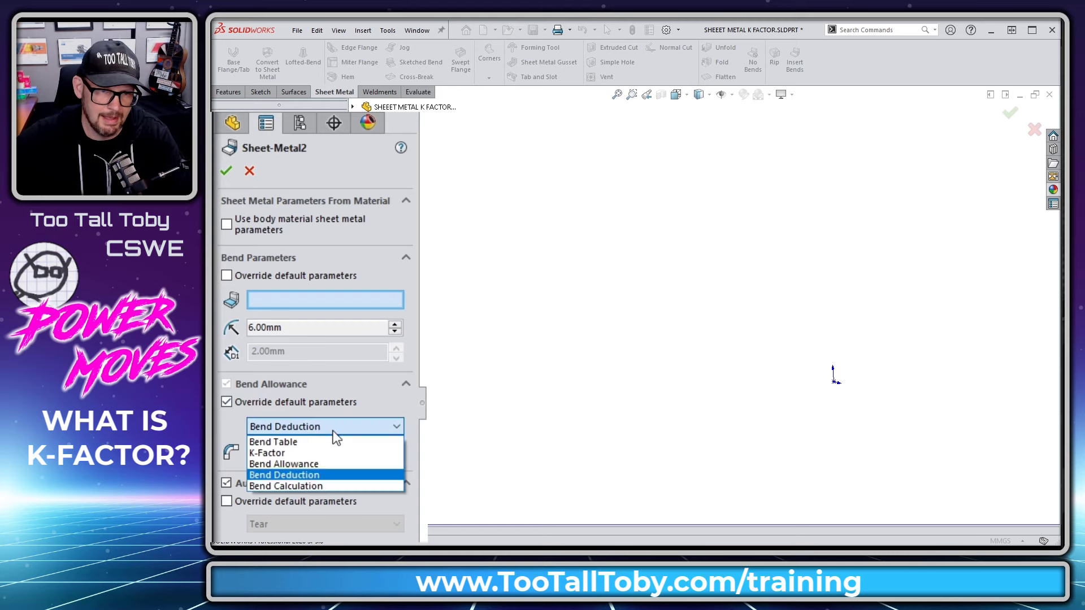
click(327, 466)
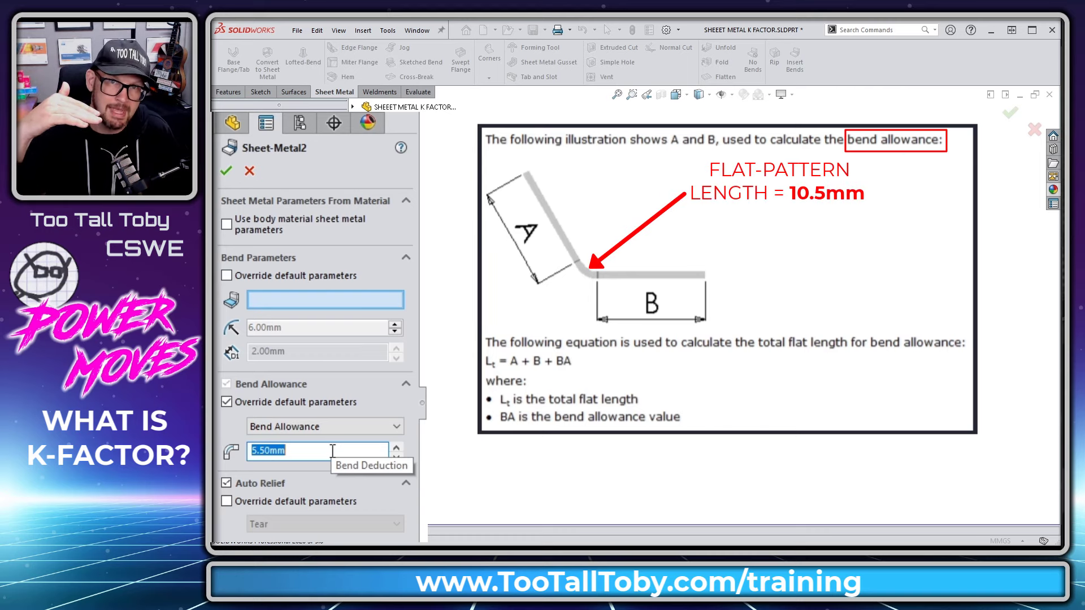
text(10.5)
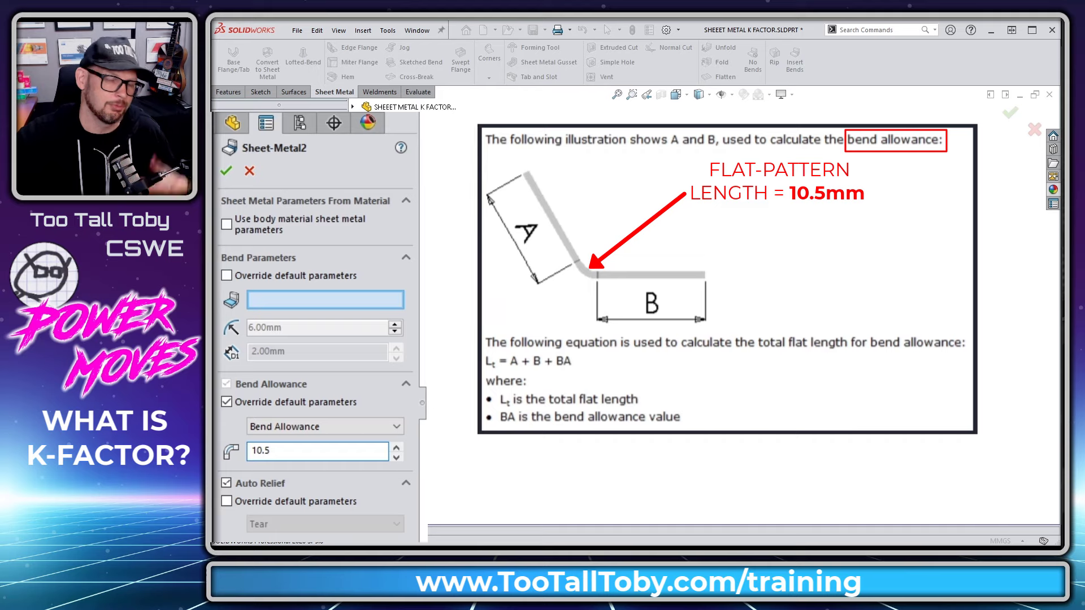
click(226, 170)
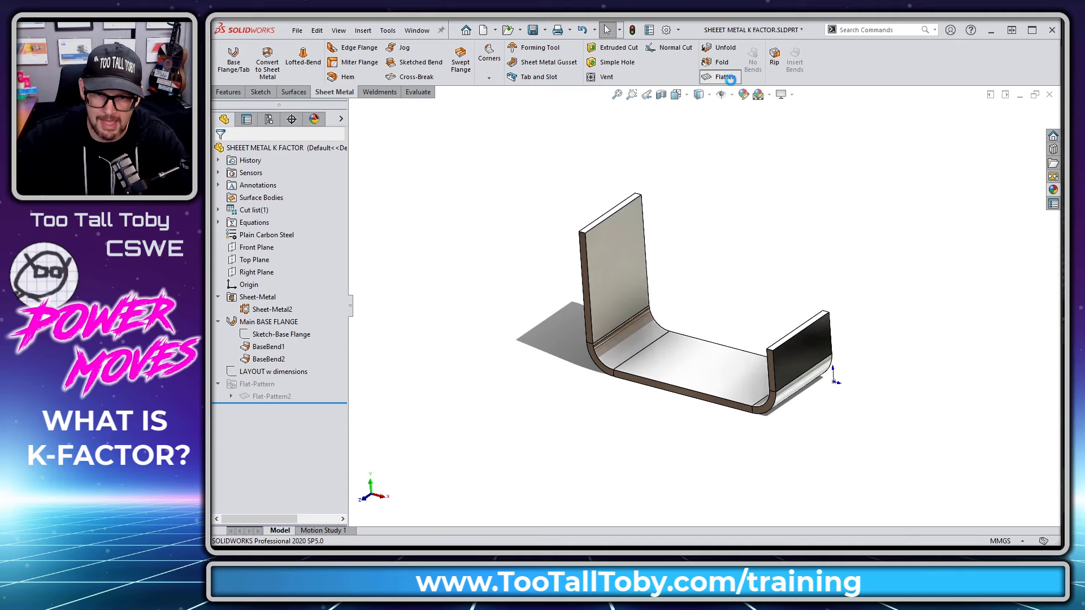
Step: Flatten the part again and check the length of the first bend region's edge
click(723, 76)
click(597, 363)
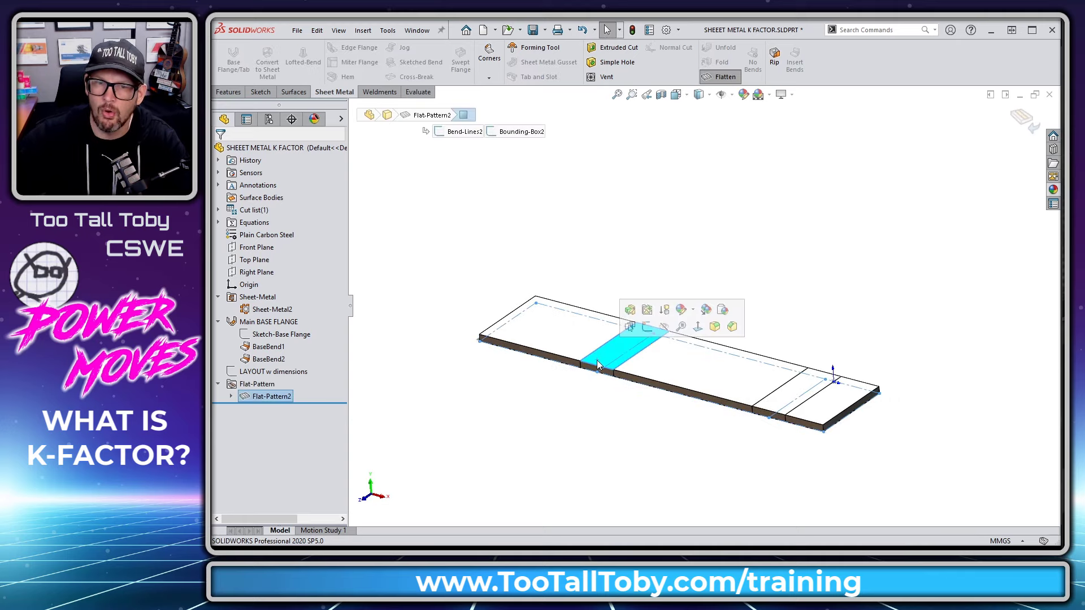
click(597, 365)
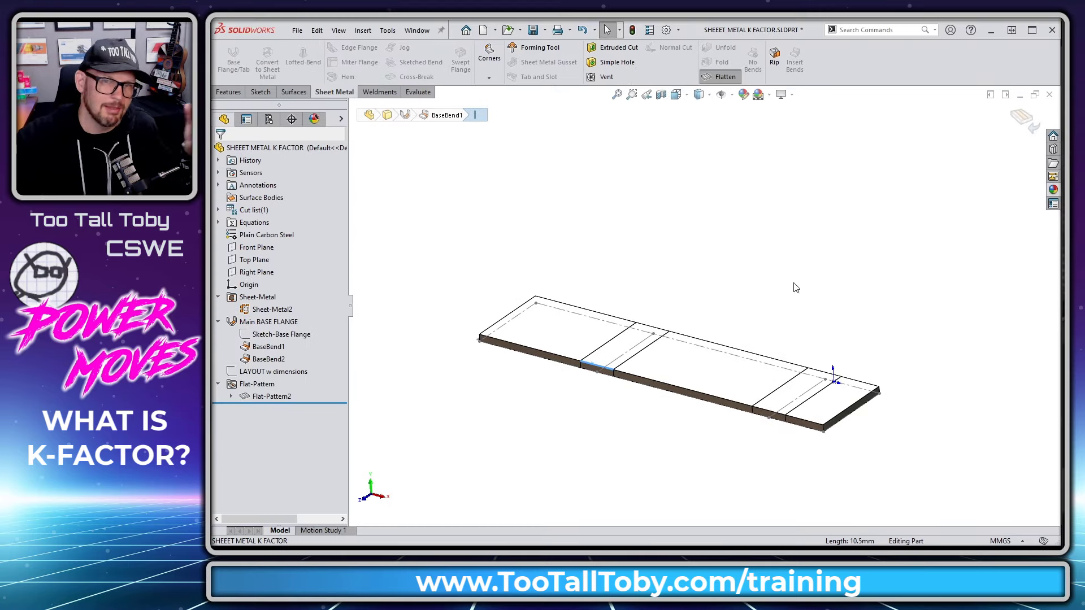
click(634, 233)
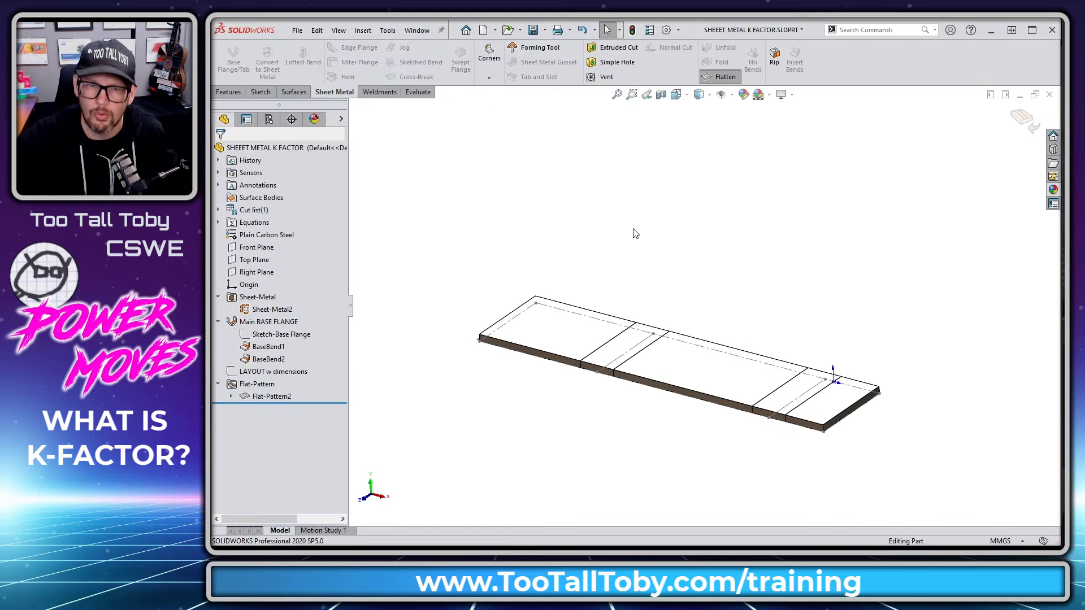
Step: Set Sheet-Metal2's bend allowance to 10.6 mm
right_click(270, 309)
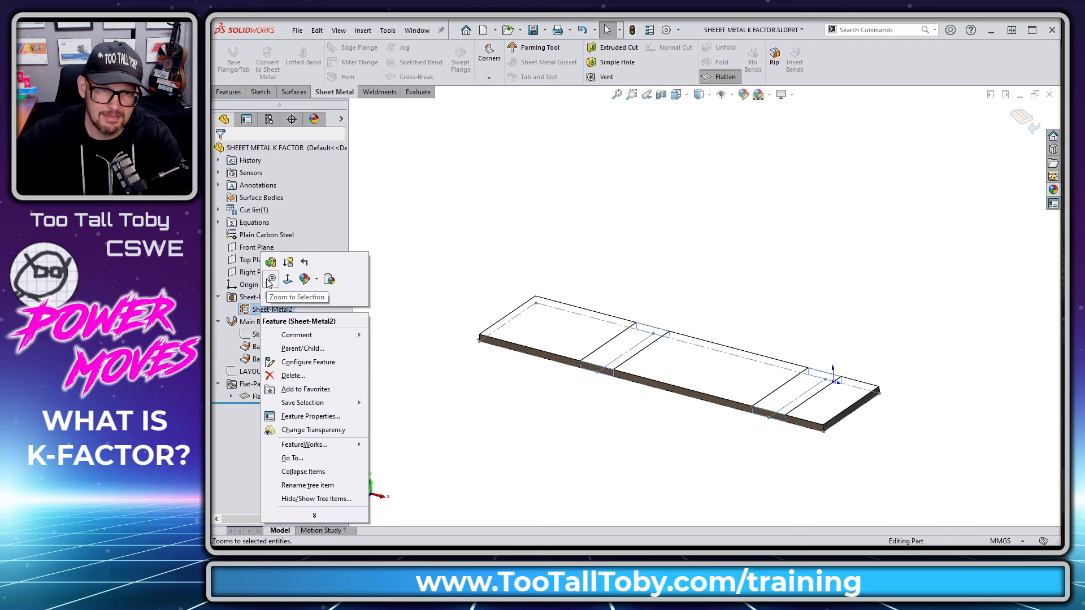
click(271, 263)
drag(265, 337, 227, 343)
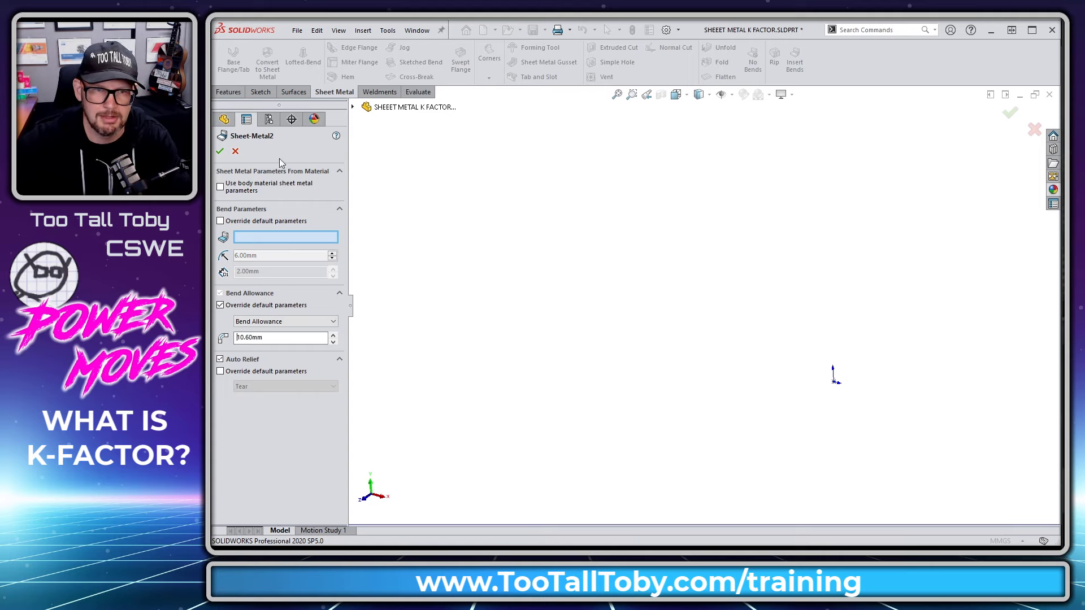
click(219, 151)
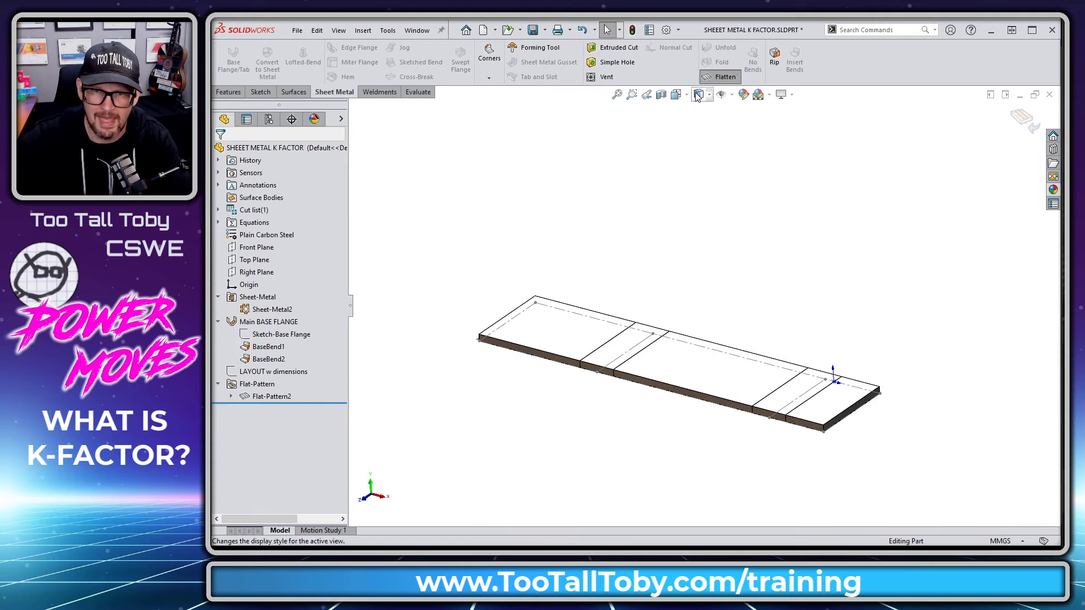
Step: Check the length of the first bend region's edge in the updated flat pattern
click(719, 80)
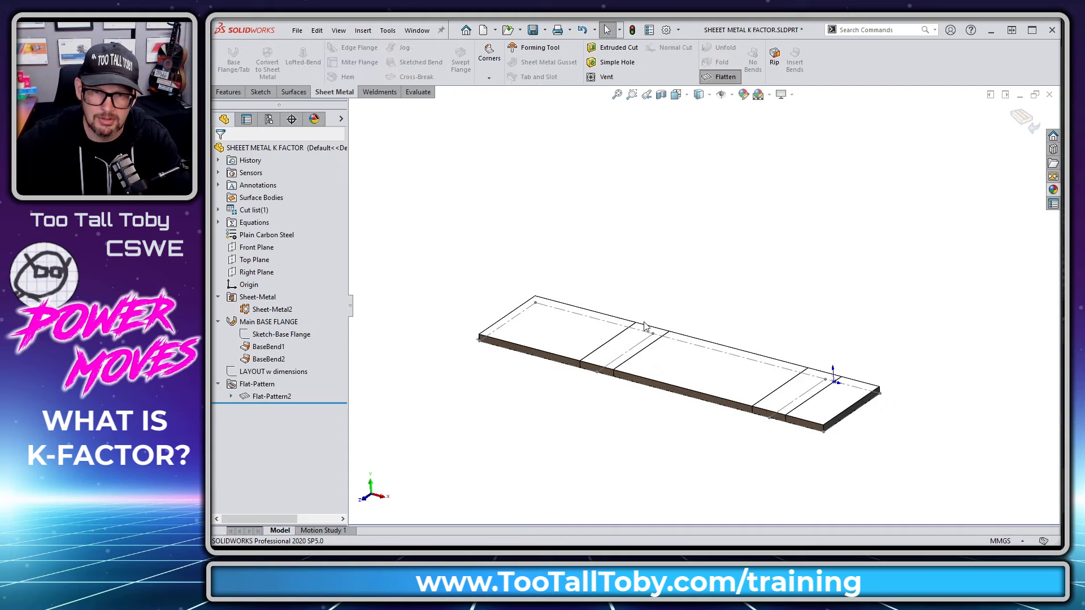
click(596, 367)
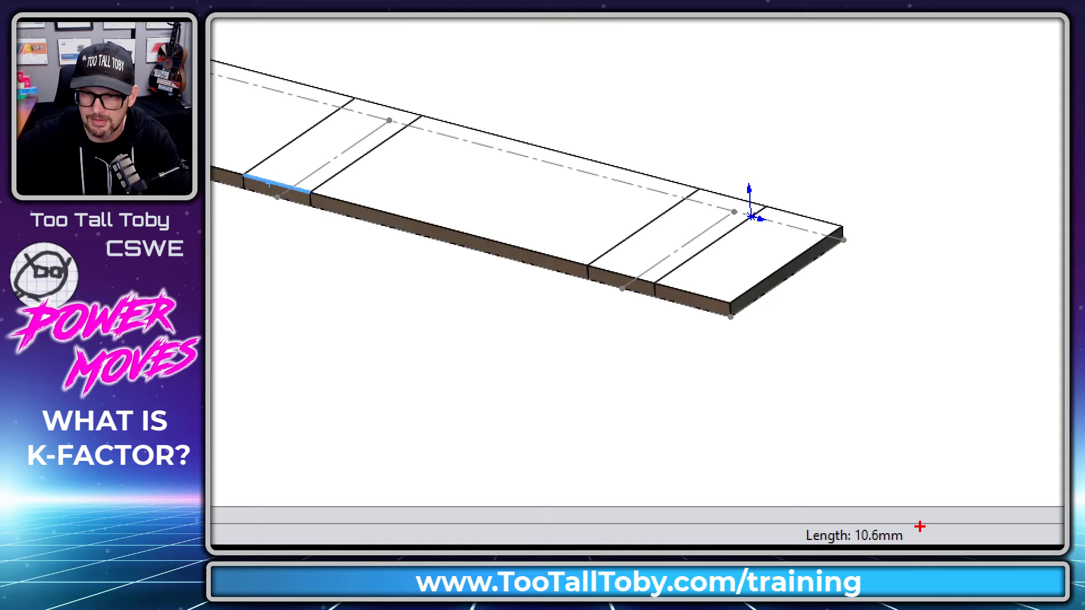
ctrl+shift+drag(885, 517, 955, 318)
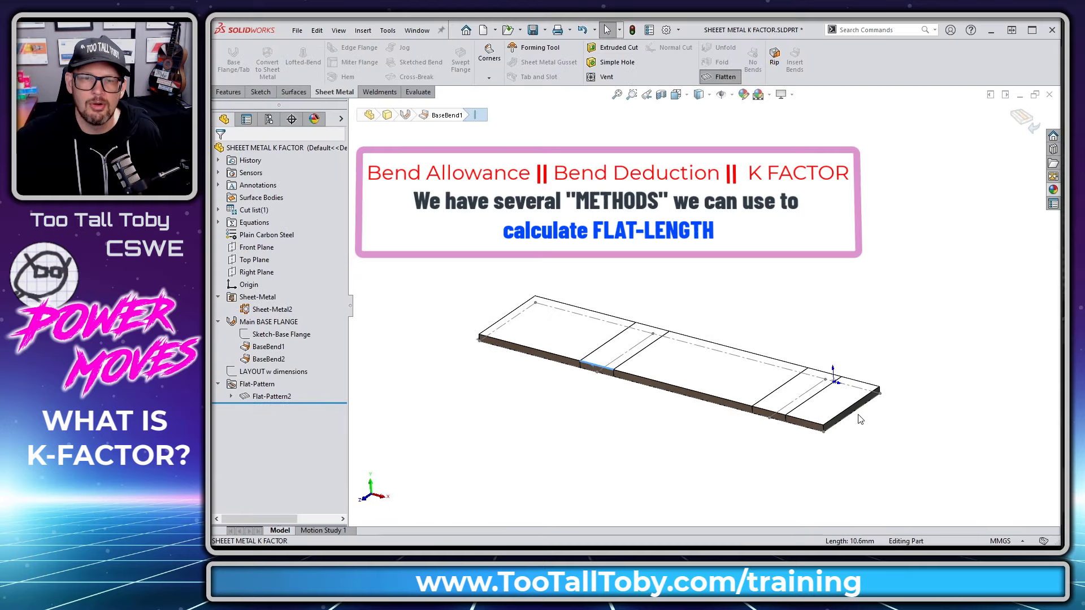
key(Escape)
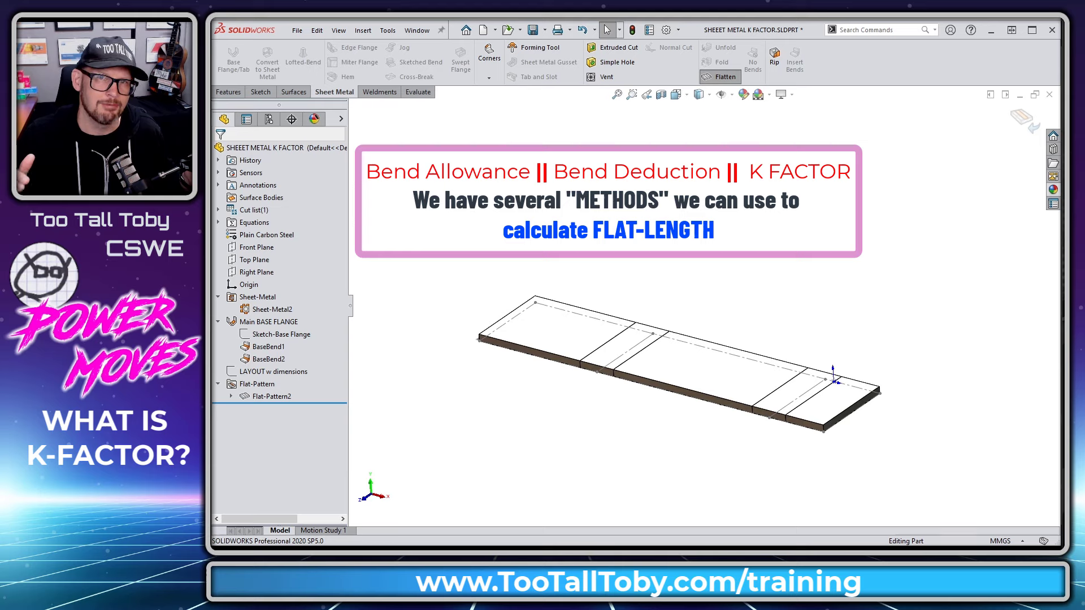
Step: Return the part to its folded state and add a 90-degree edge flange with a 15 mm bend radius on the short leg's upper edge
click(627, 339)
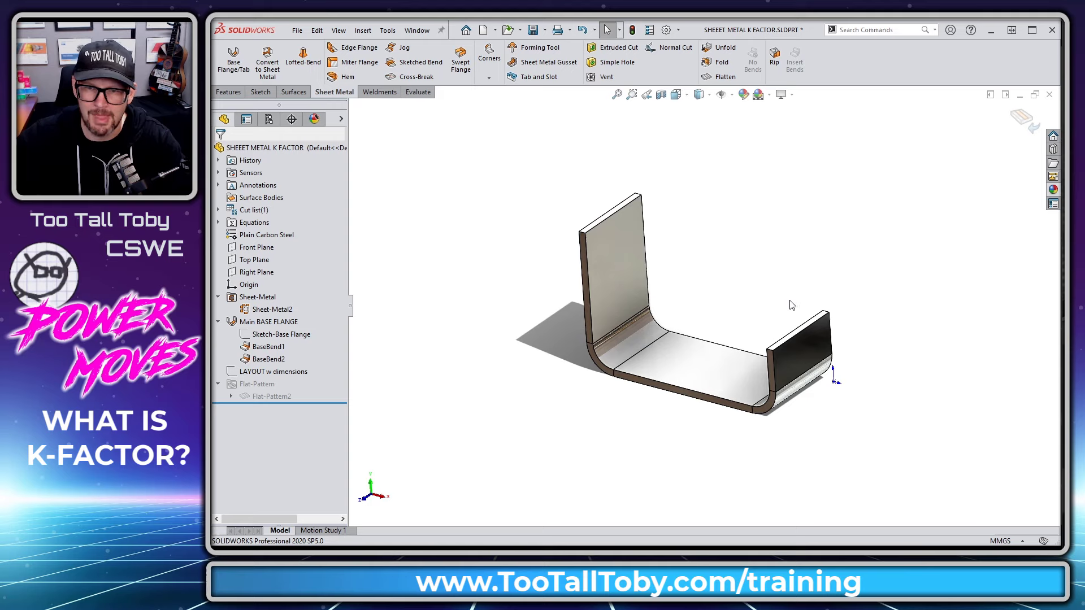
click(796, 334)
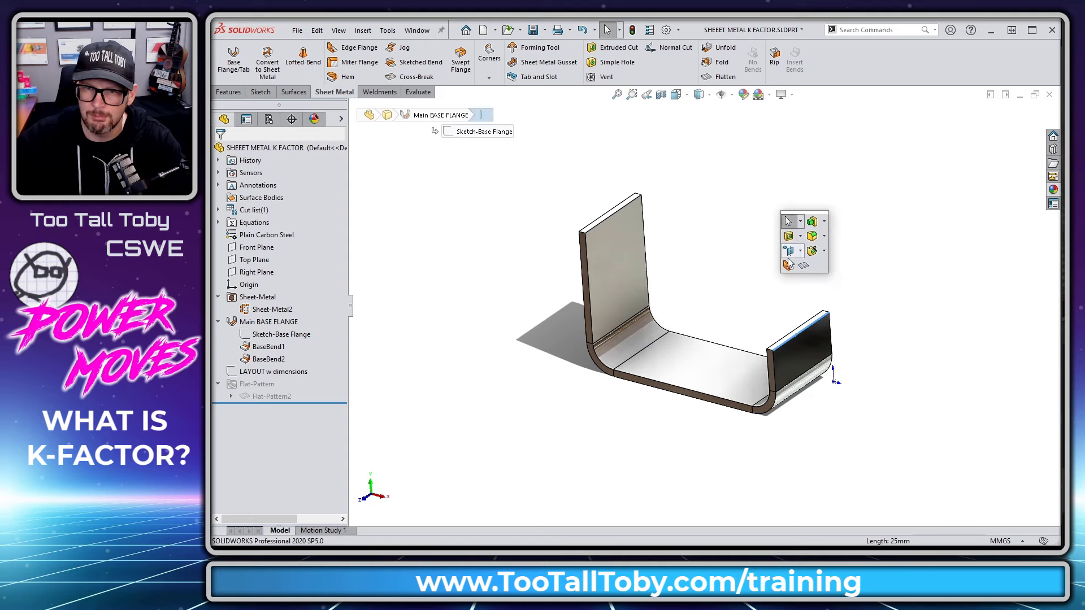
click(789, 264)
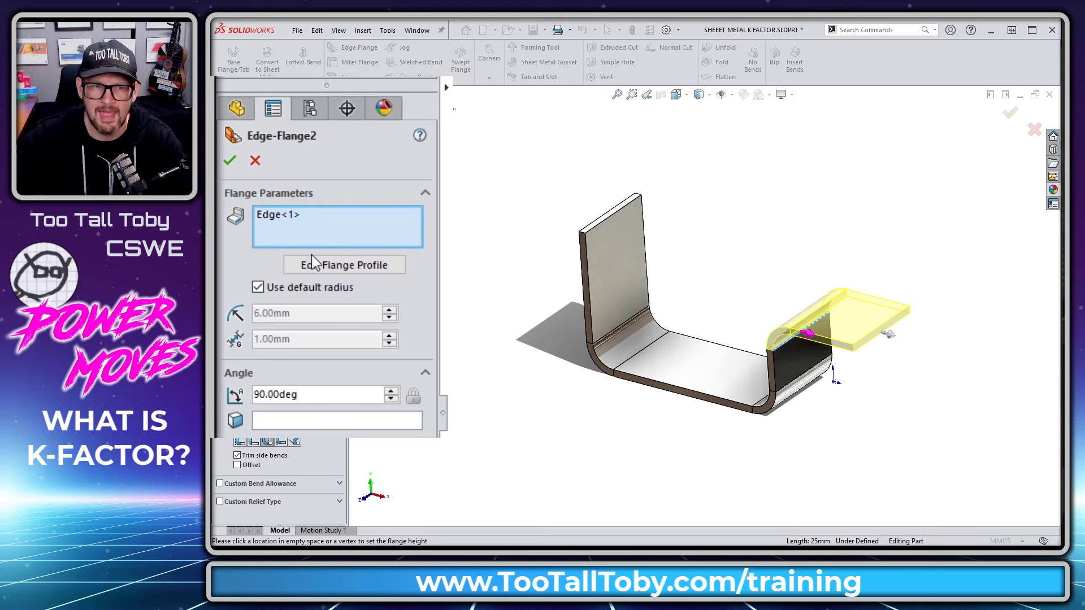
click(295, 288)
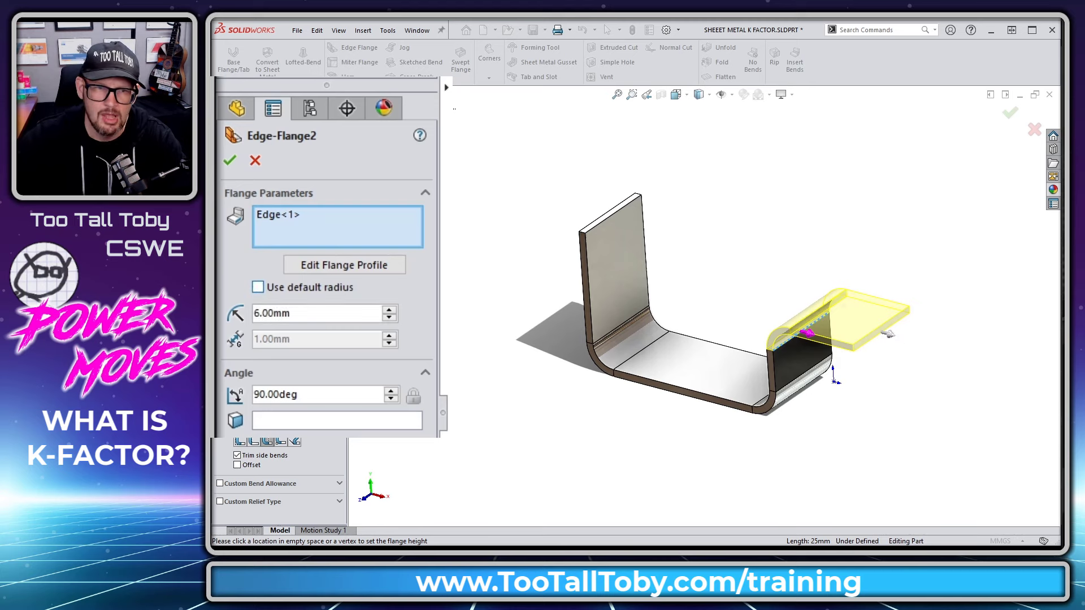
double_click(312, 314)
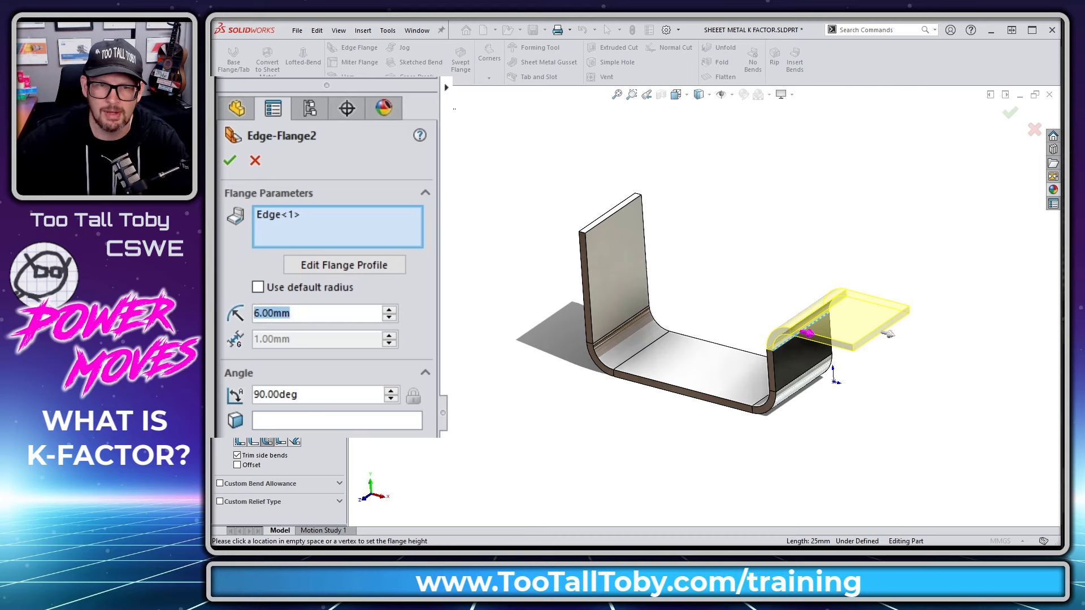
text(15)
key(Return)
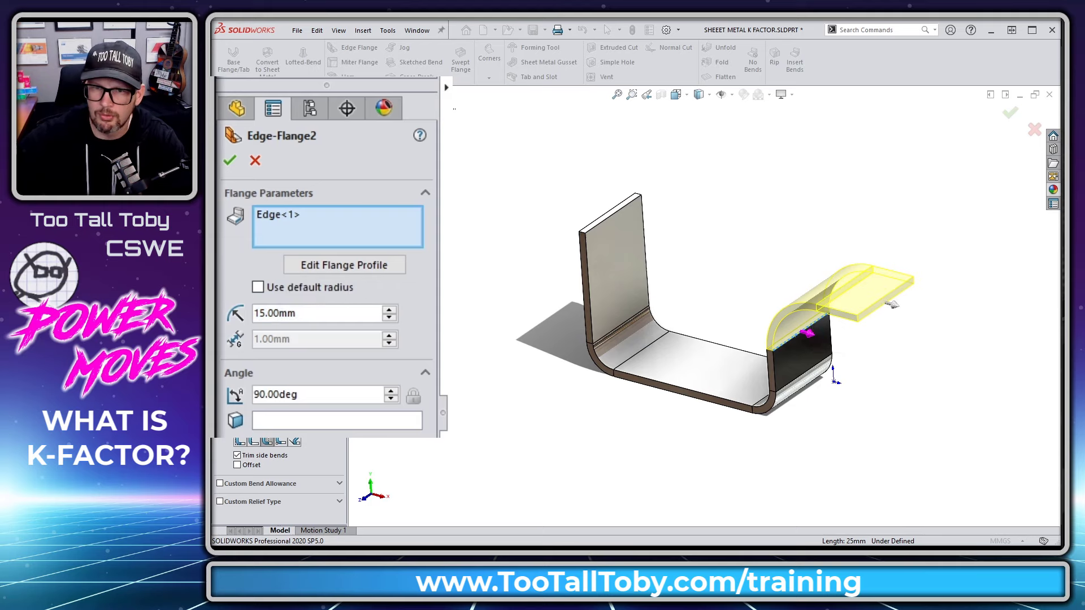
key(Return)
Step: Flatten the part, compare the new flange's bend region with the two original ones, and check the length of its edge
middle_drag(766, 362, 843, 341)
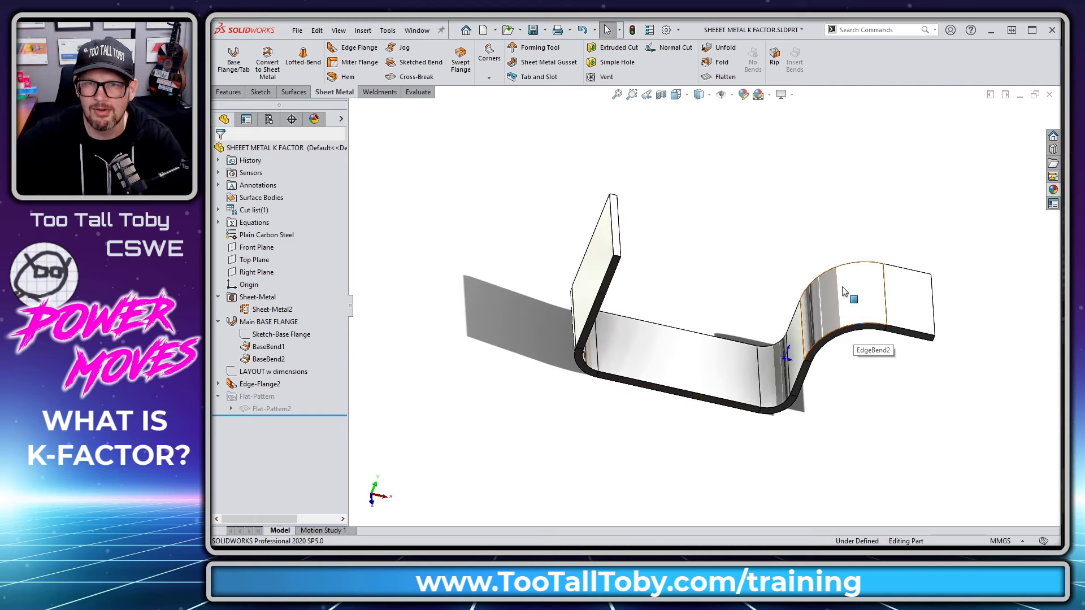
key(s)
click(775, 220)
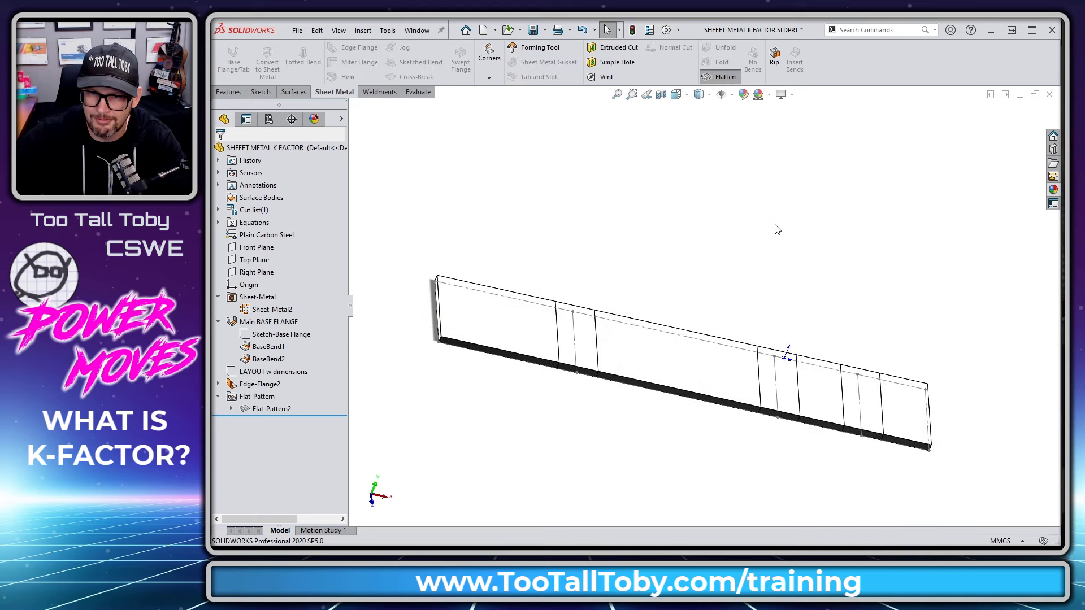
click(845, 396)
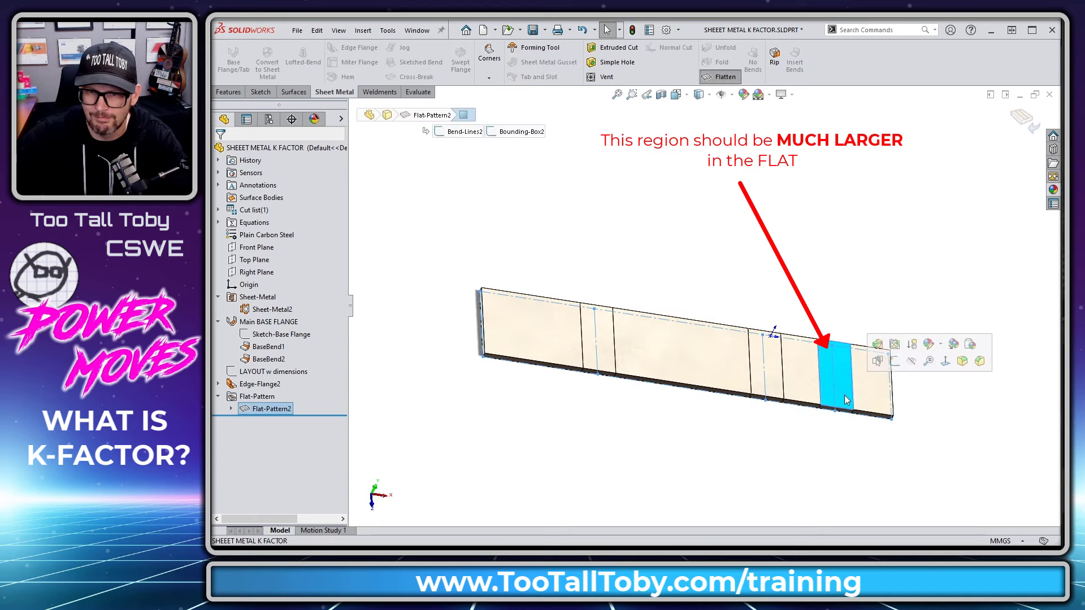
click(772, 392)
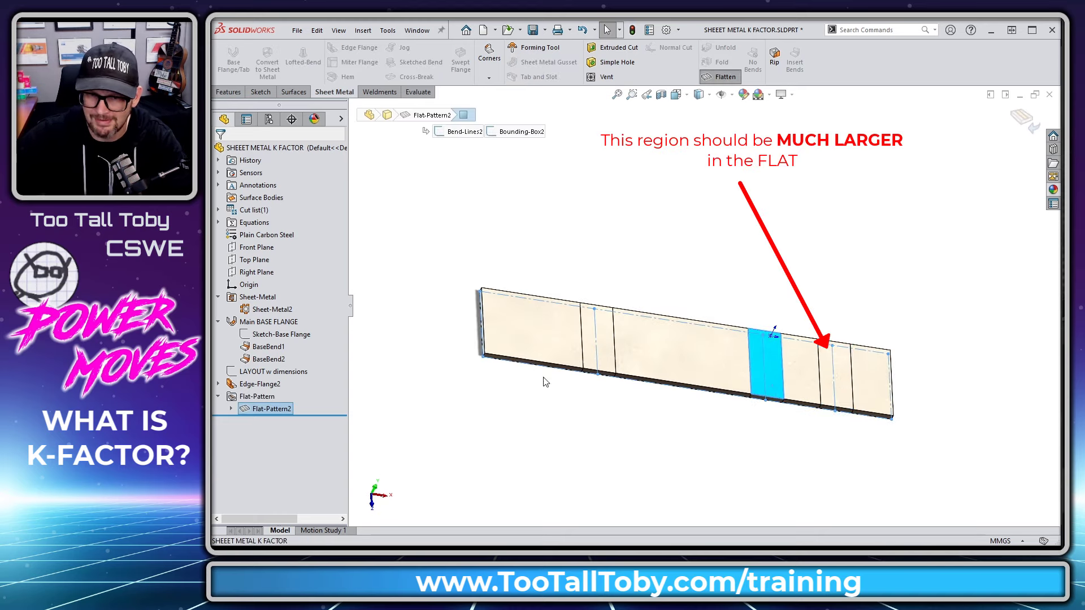
click(604, 354)
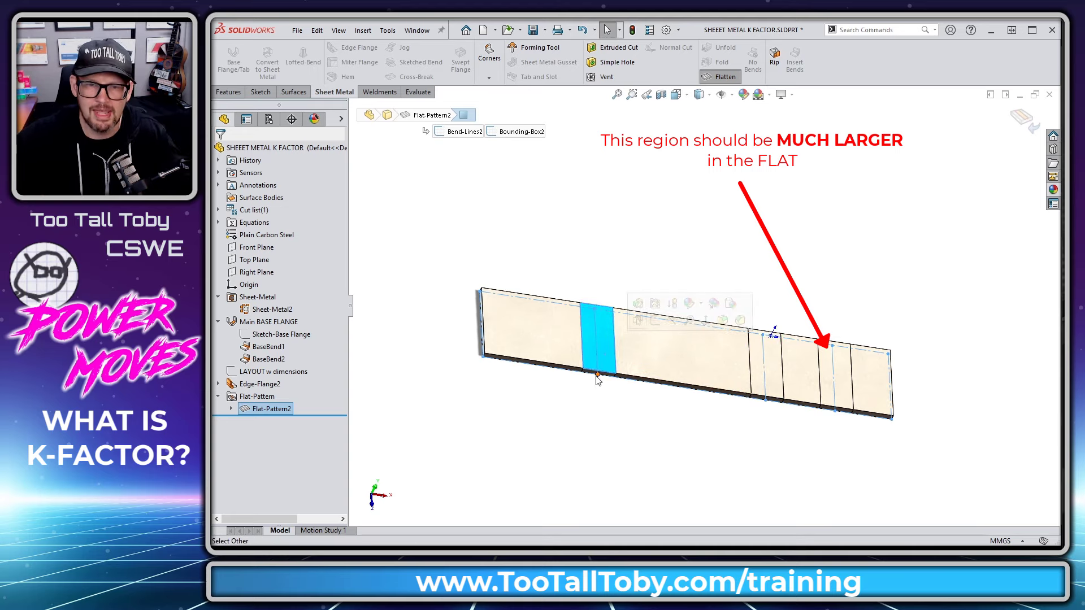
click(841, 408)
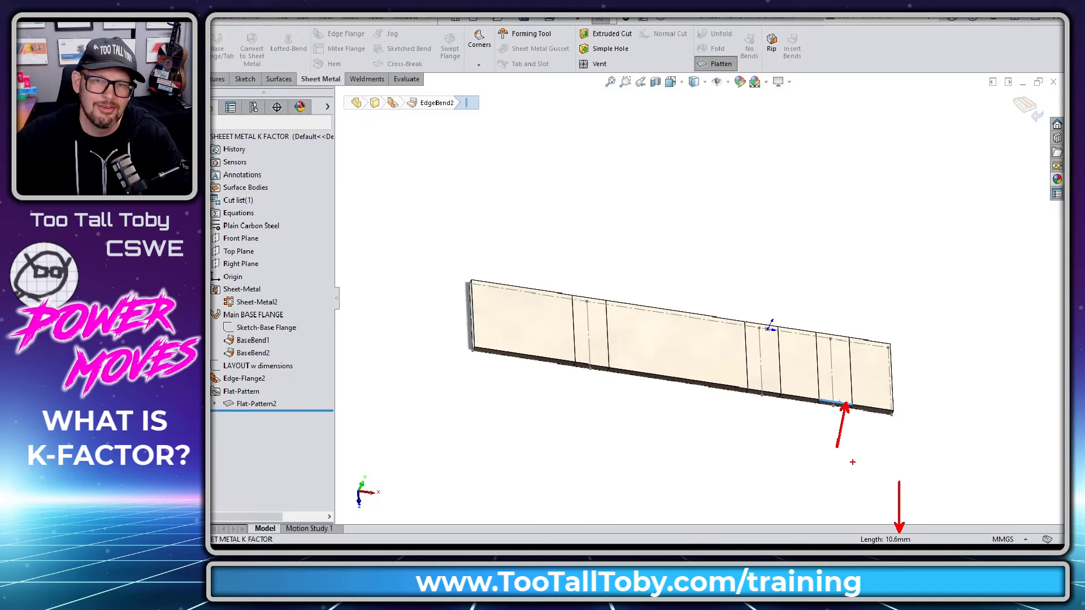
click(824, 310)
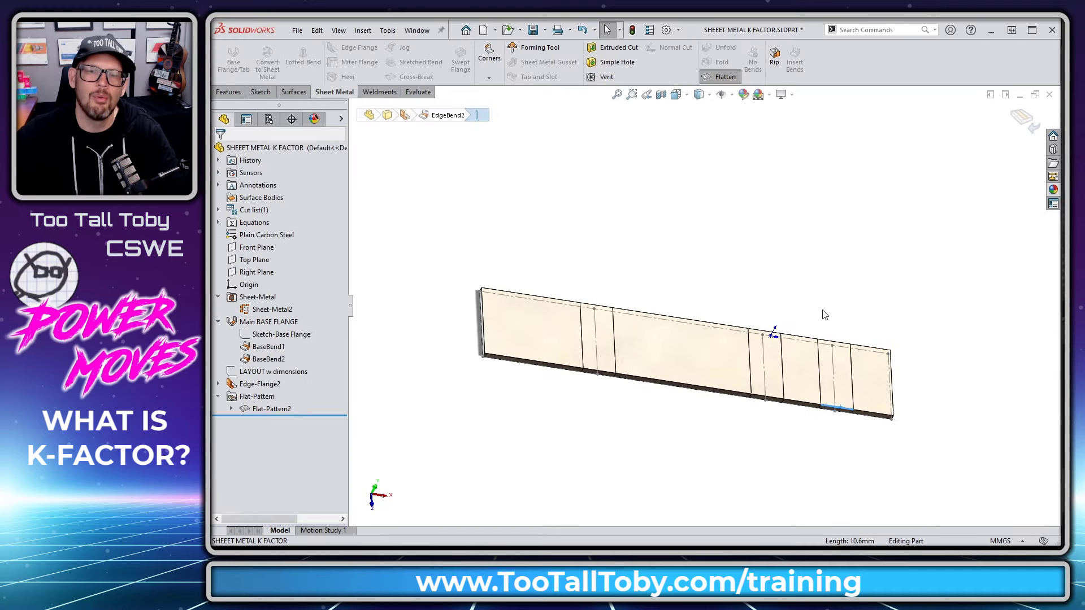
Step: Return the part to its folded state in front view and start a sketch on the Front Plane
click(1021, 117)
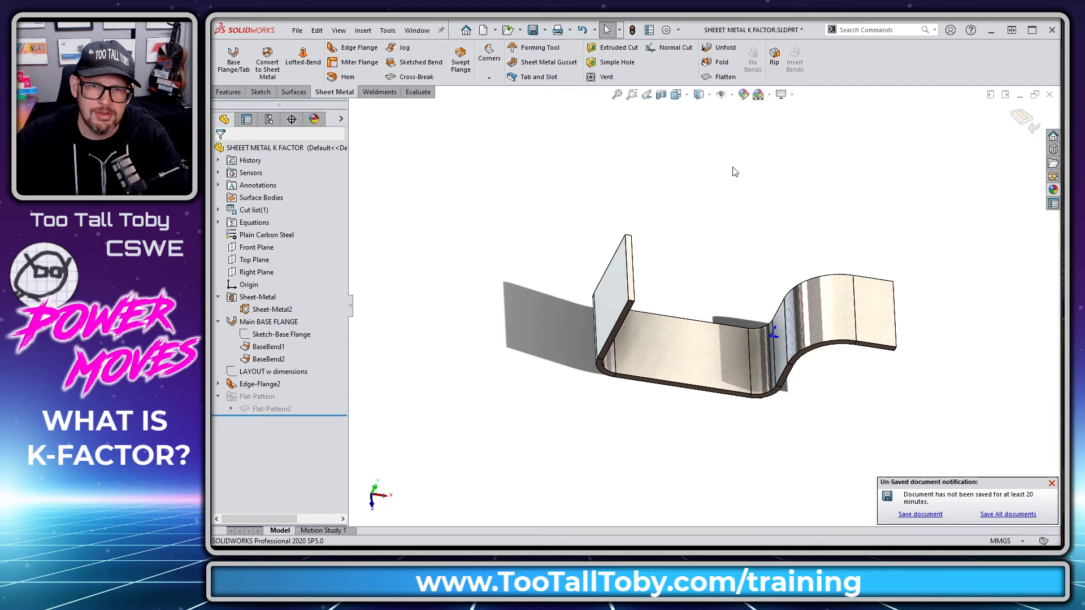
key(ctrl+1)
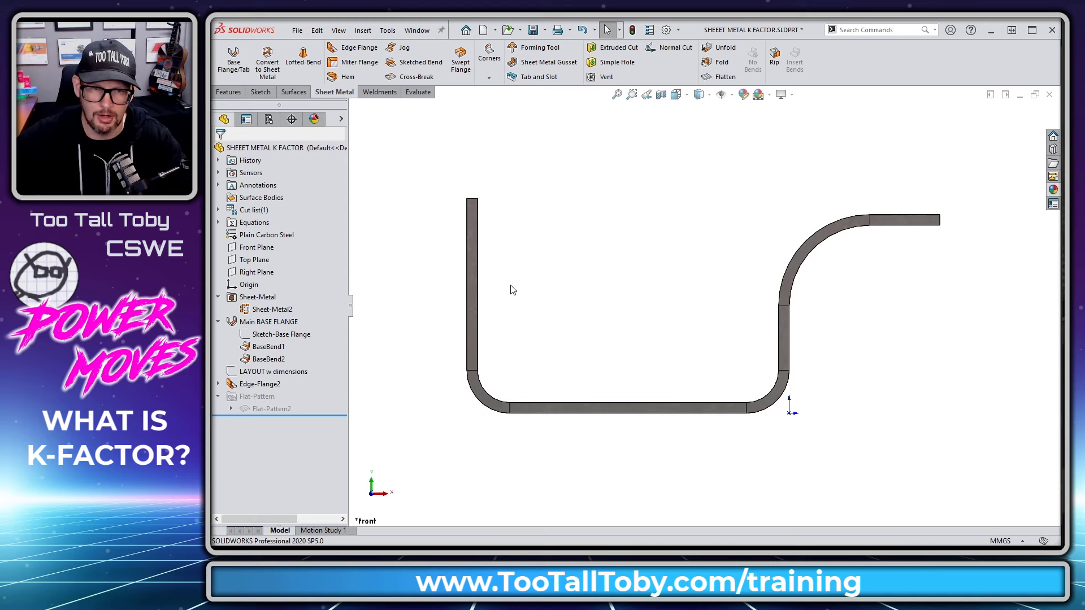
click(256, 247)
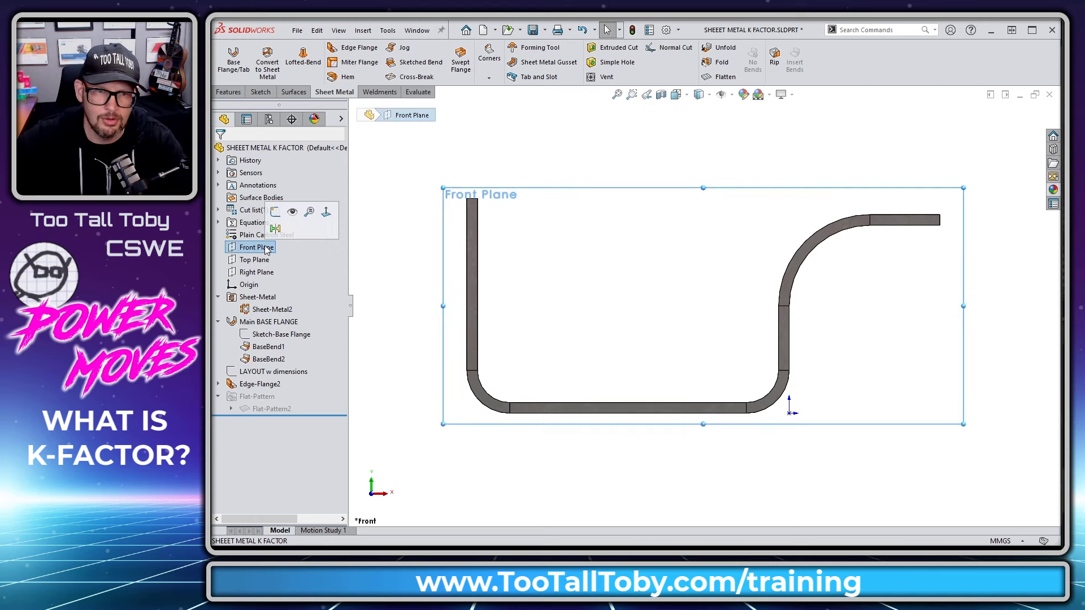
click(275, 212)
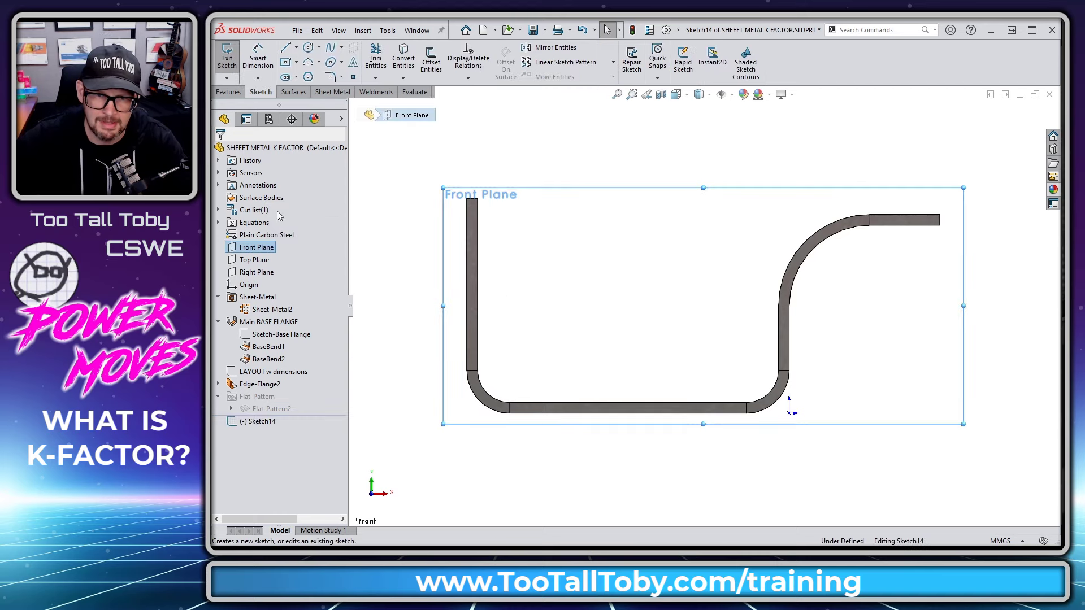
Step: Convert the inner edge of the tall vertical leg into a sketch line and check its length
click(480, 317)
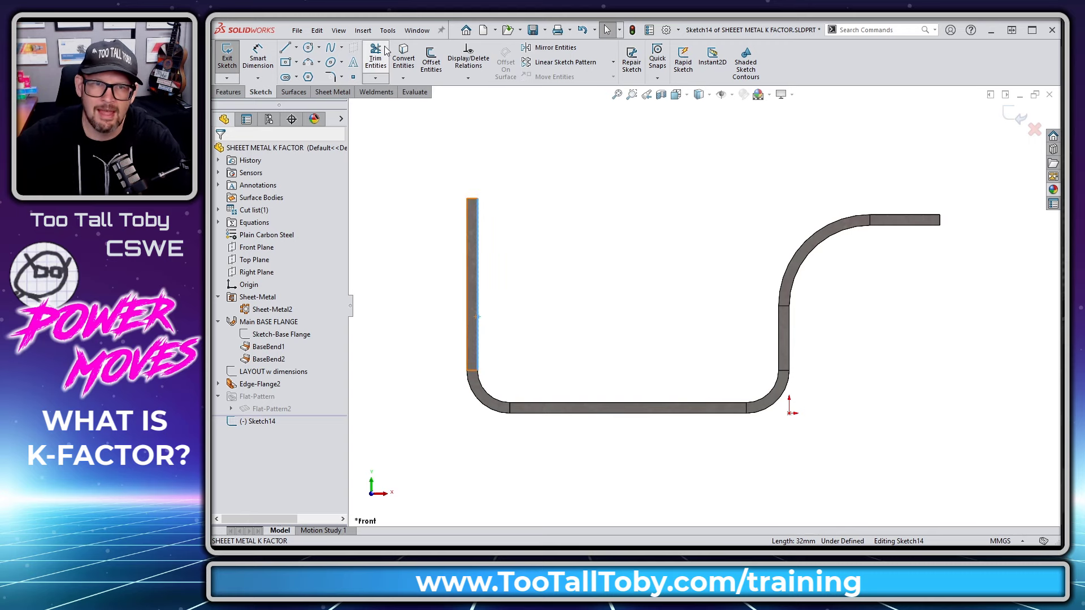
click(403, 57)
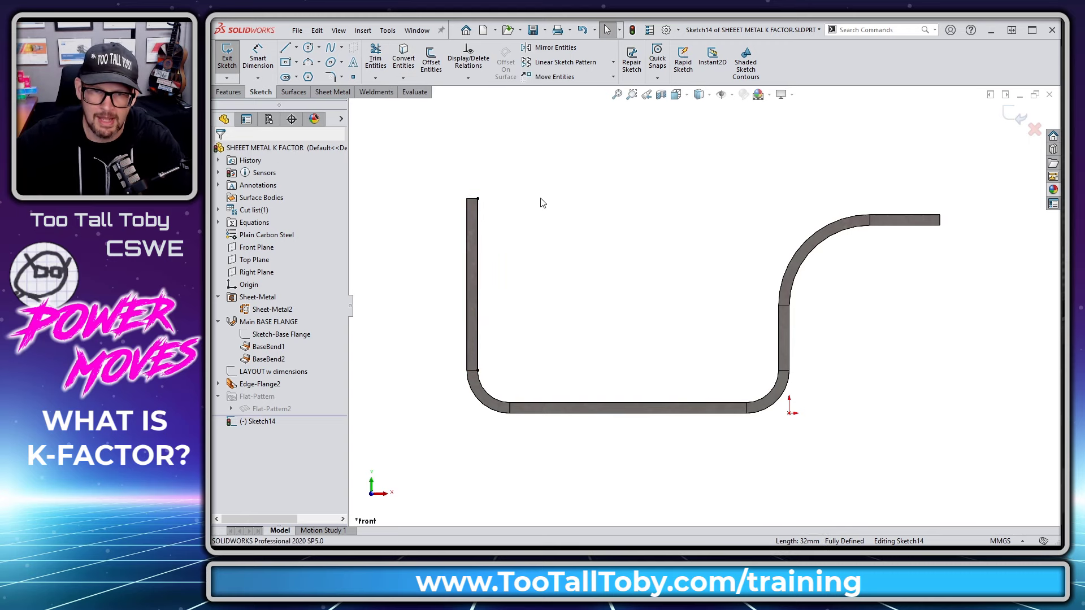
click(478, 264)
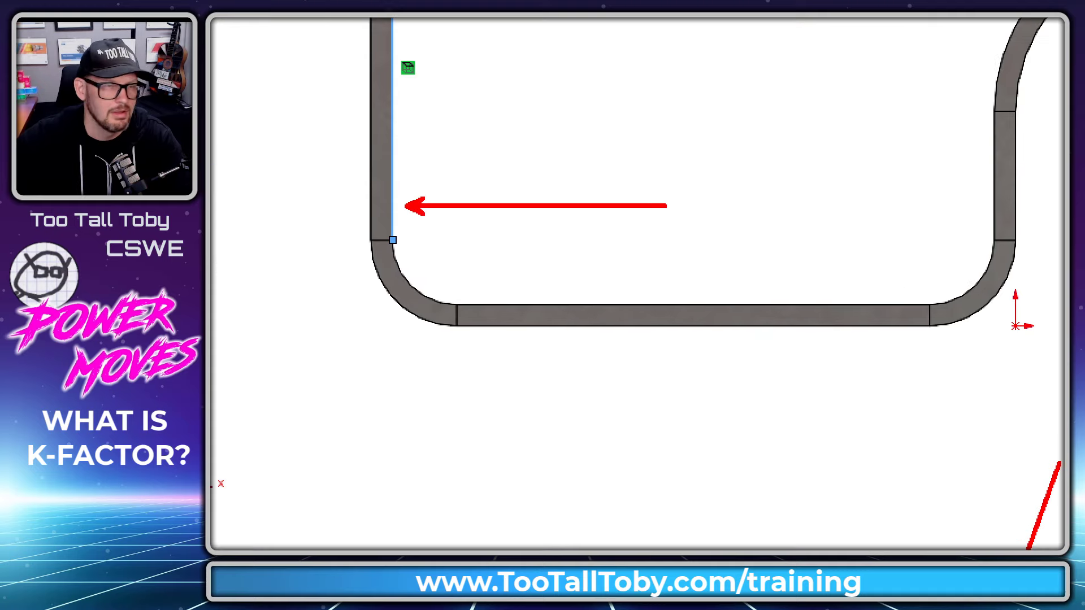
key(Escape)
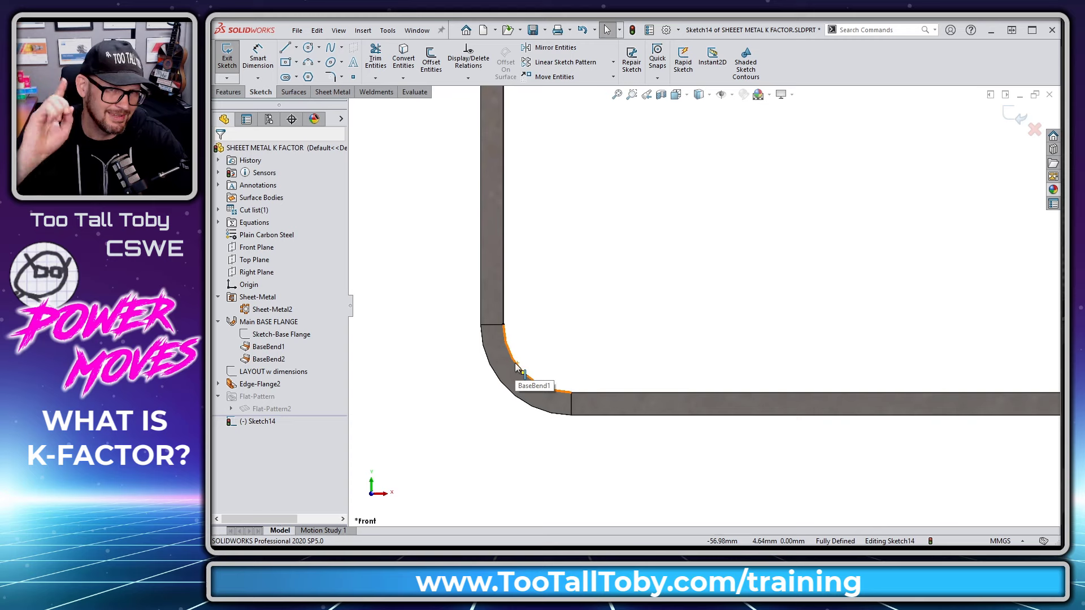
Step: Offset the inside arc of the tall leg's bend into the material by 2 mm × 0.35
click(519, 368)
click(430, 60)
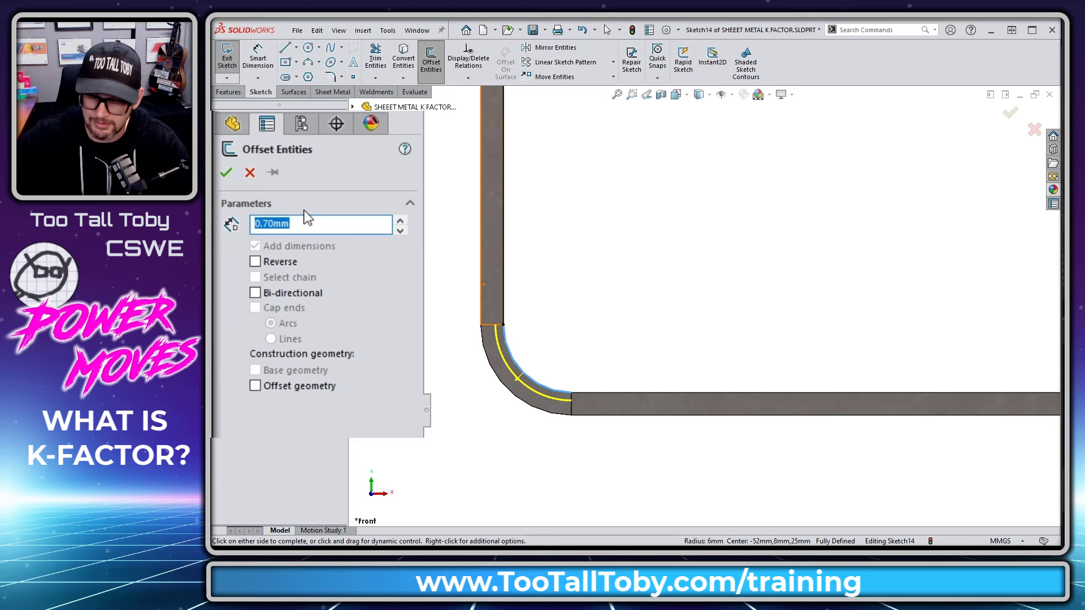
text(2)
key(Return)
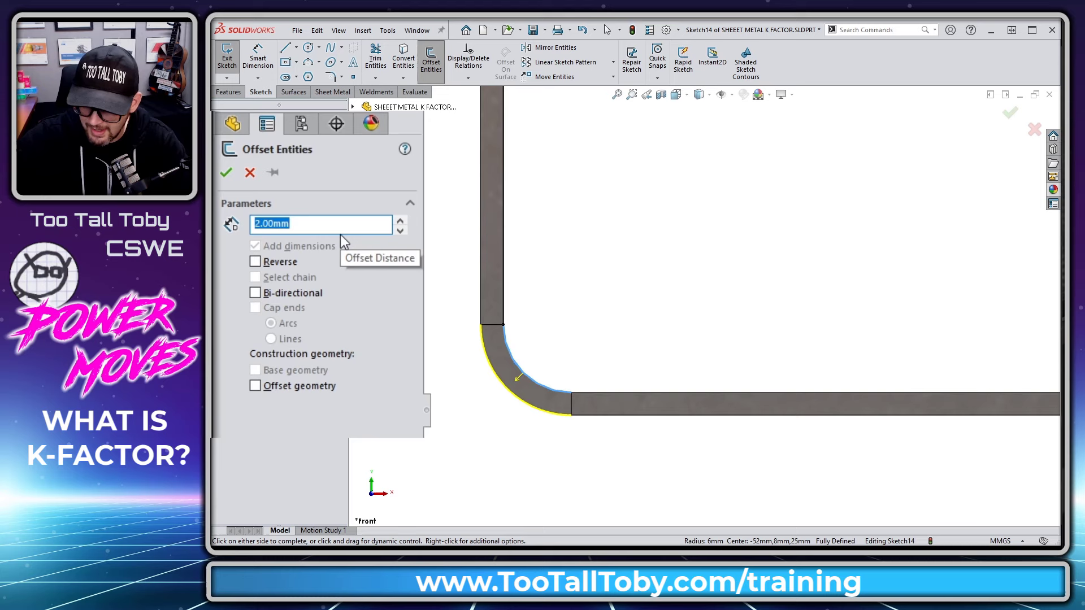
key(End)
text(*0.3)
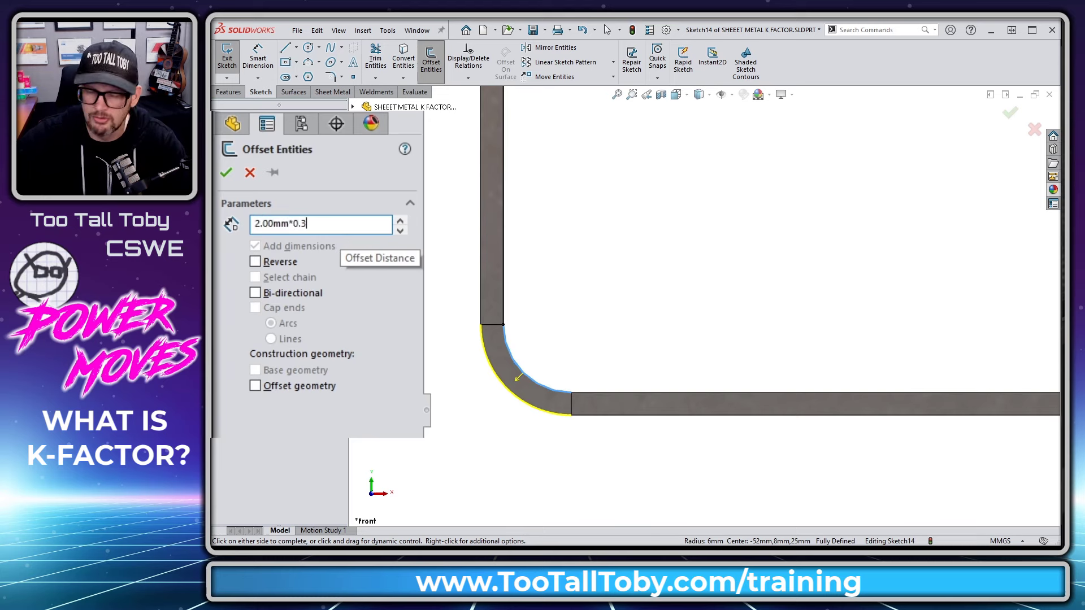
text(5)
key(Return)
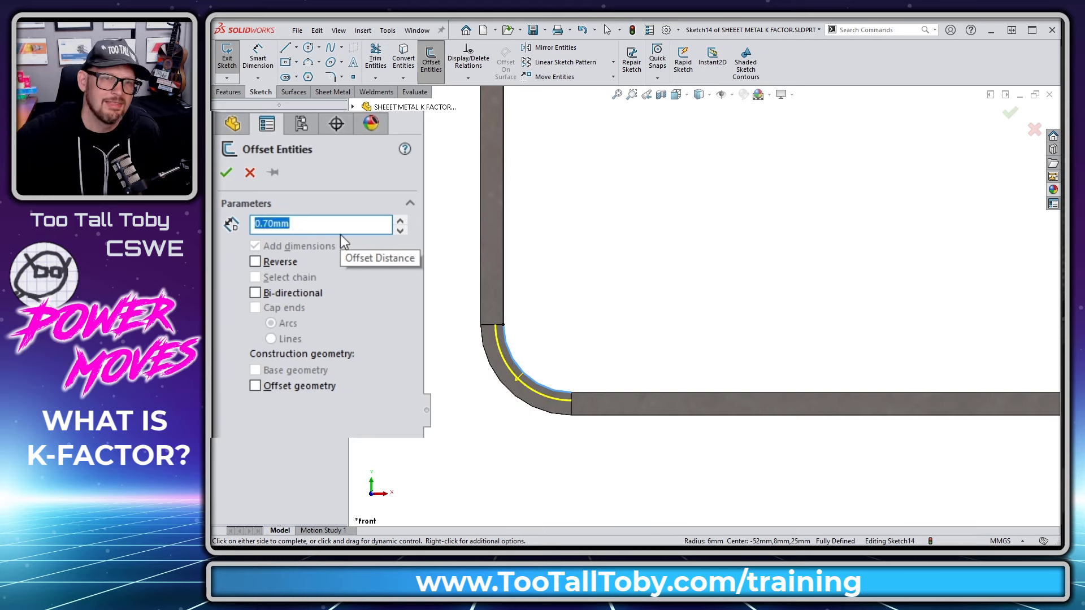
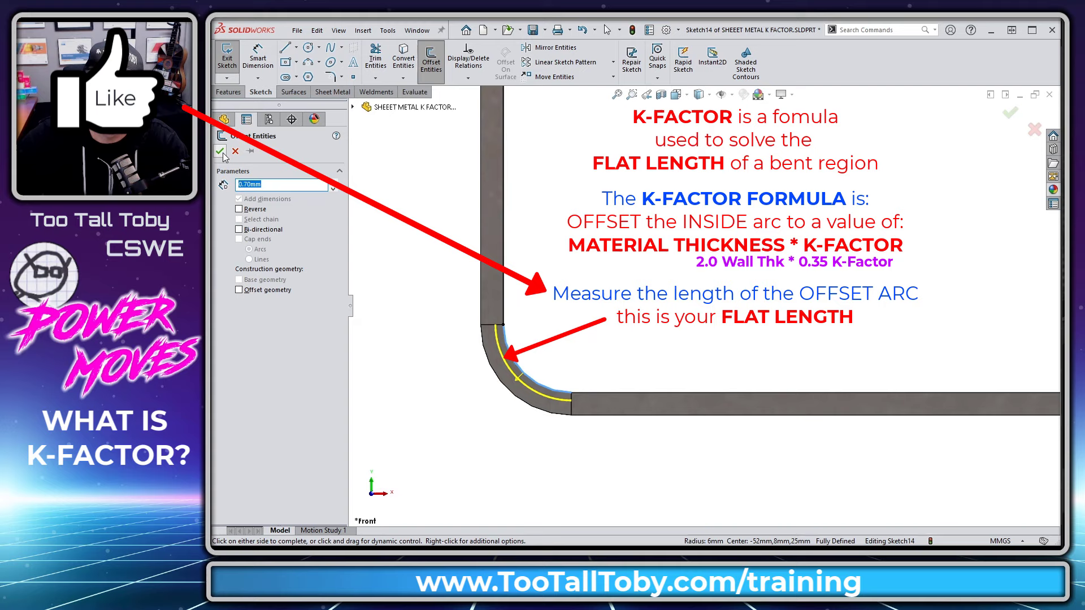
click(221, 152)
Step: Add a driven arc-length dimension to the offset arc in the tall leg's bend
key(s)
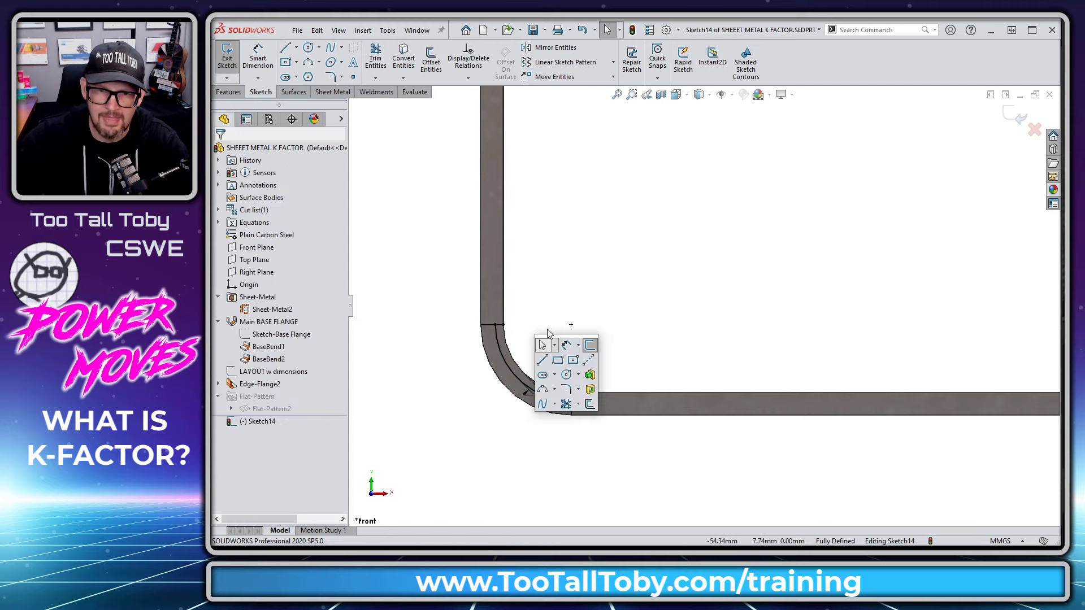
click(566, 345)
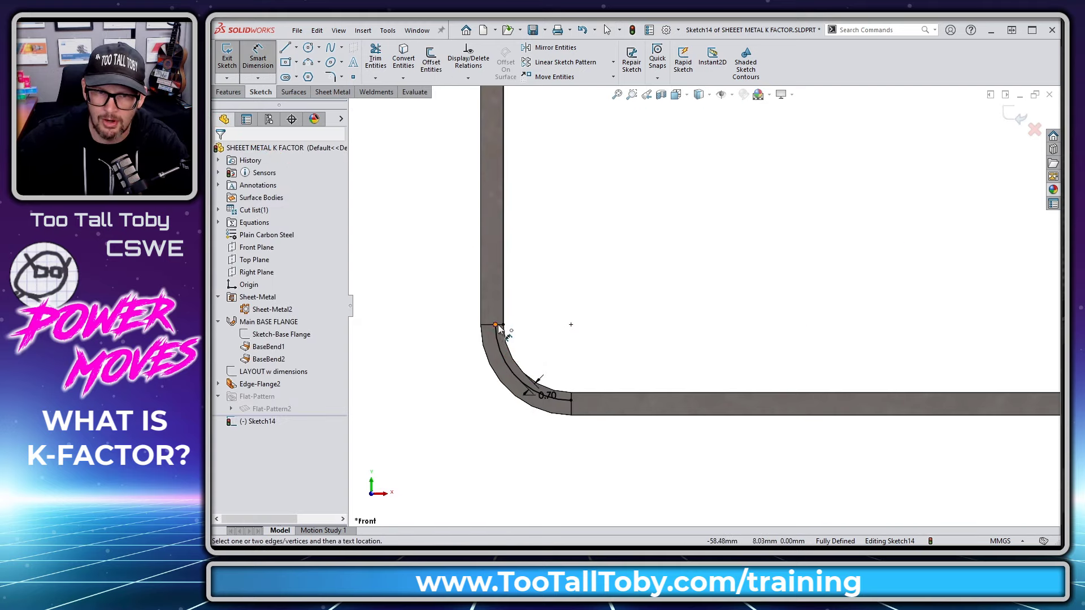
click(496, 326)
click(502, 351)
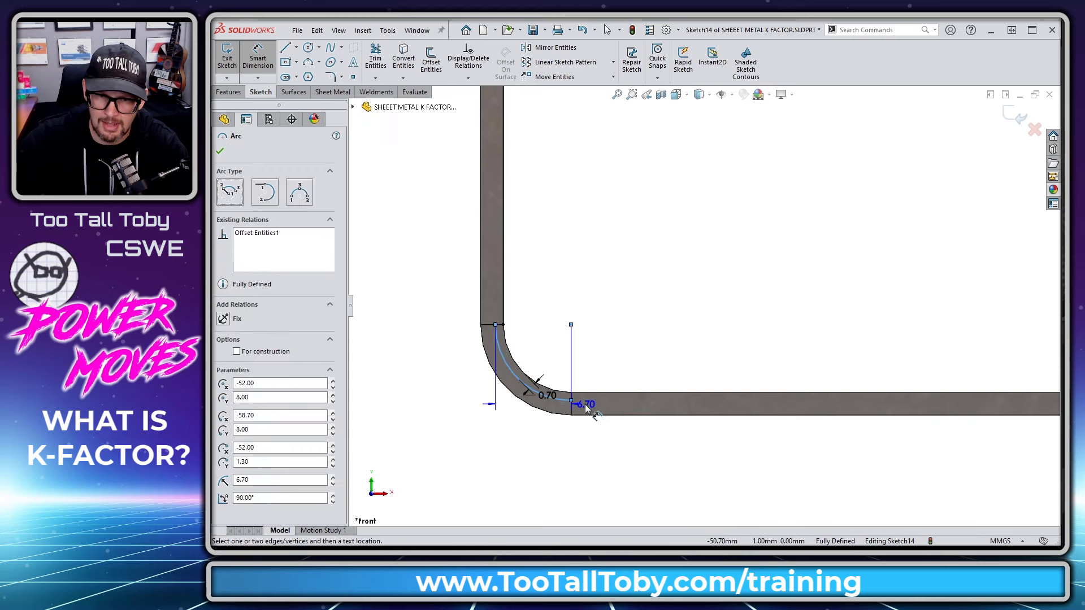
click(572, 401)
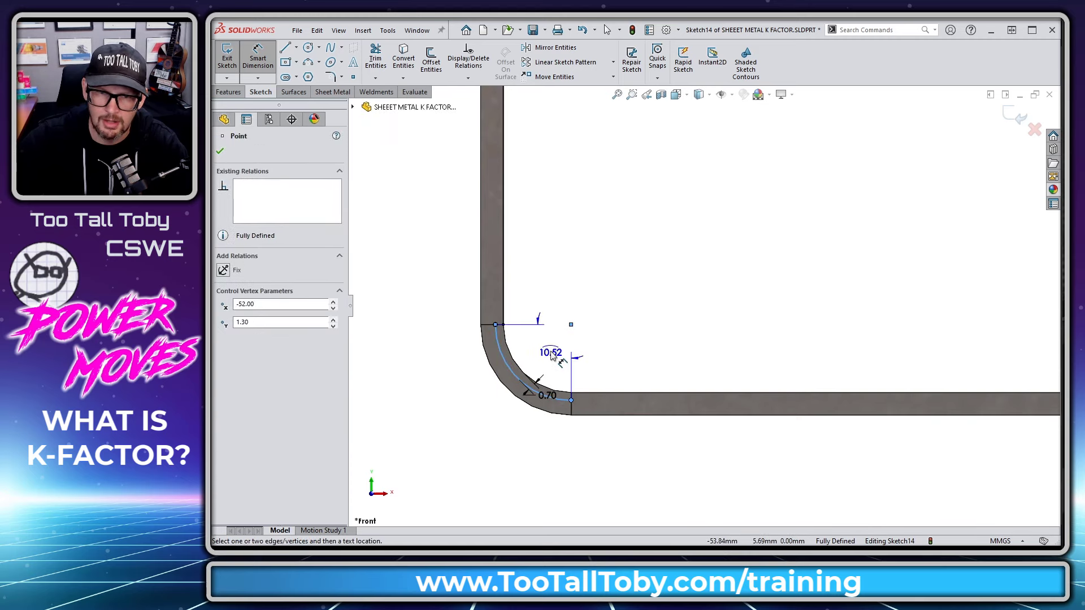
click(545, 355)
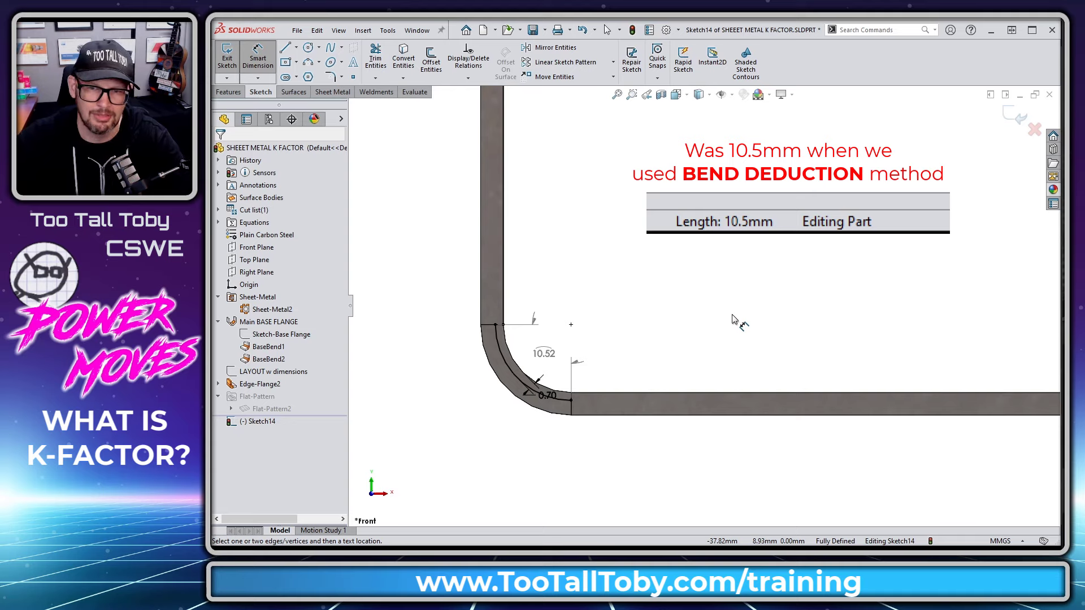
key(Escape)
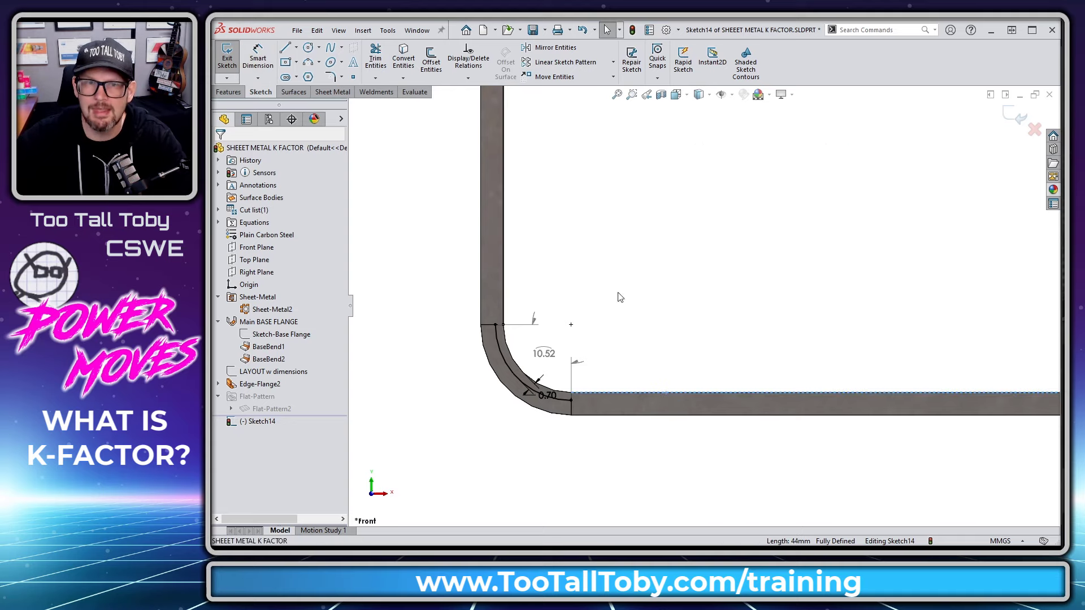
Step: Convert the inner edge of the horizontal base section into a sketch line
scroll(735, 346, up, 1)
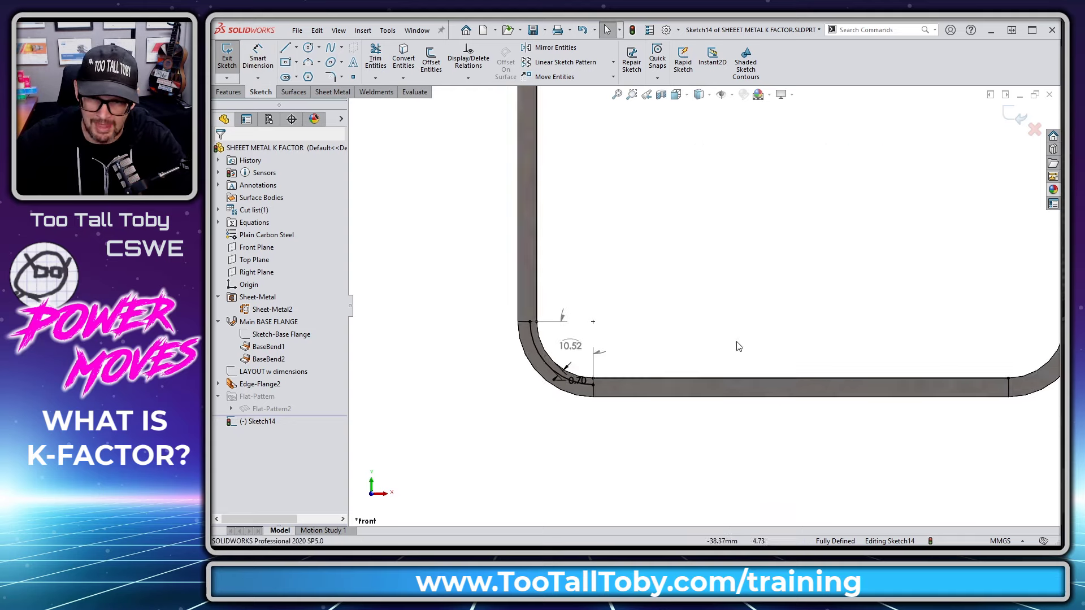
scroll(739, 346, up, 2)
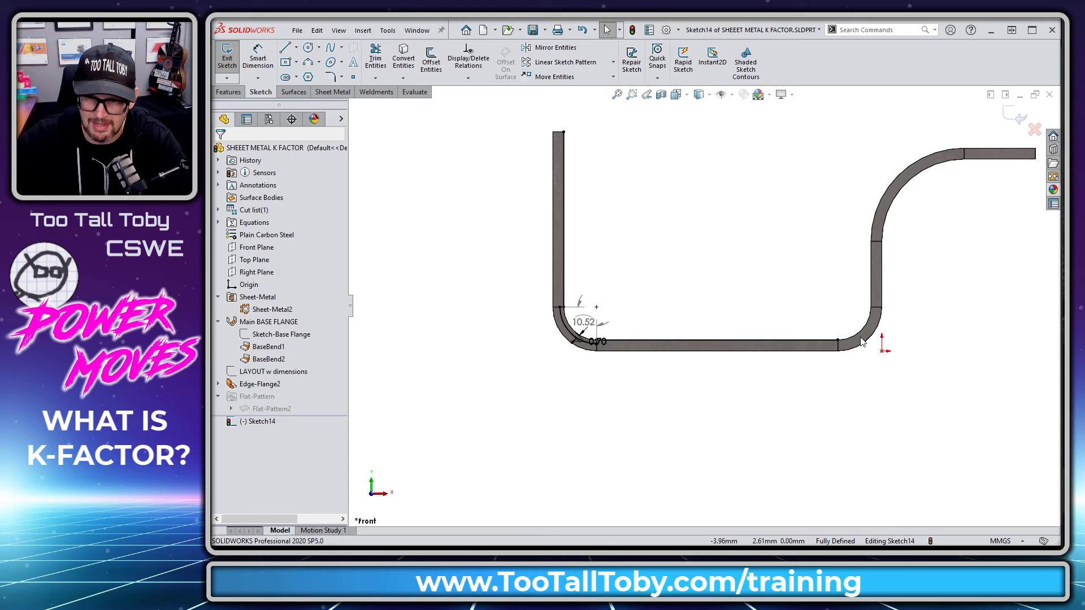
click(770, 338)
click(884, 387)
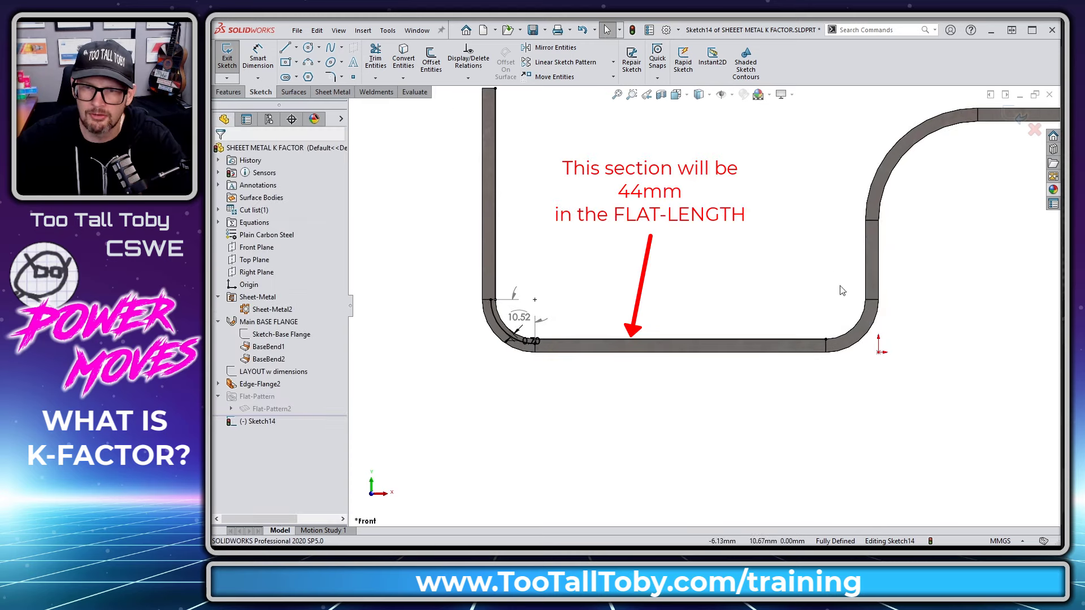
Step: Offset the inside arc of the bend between the base and the short vertical leg into the material by 0.70 mm
click(857, 334)
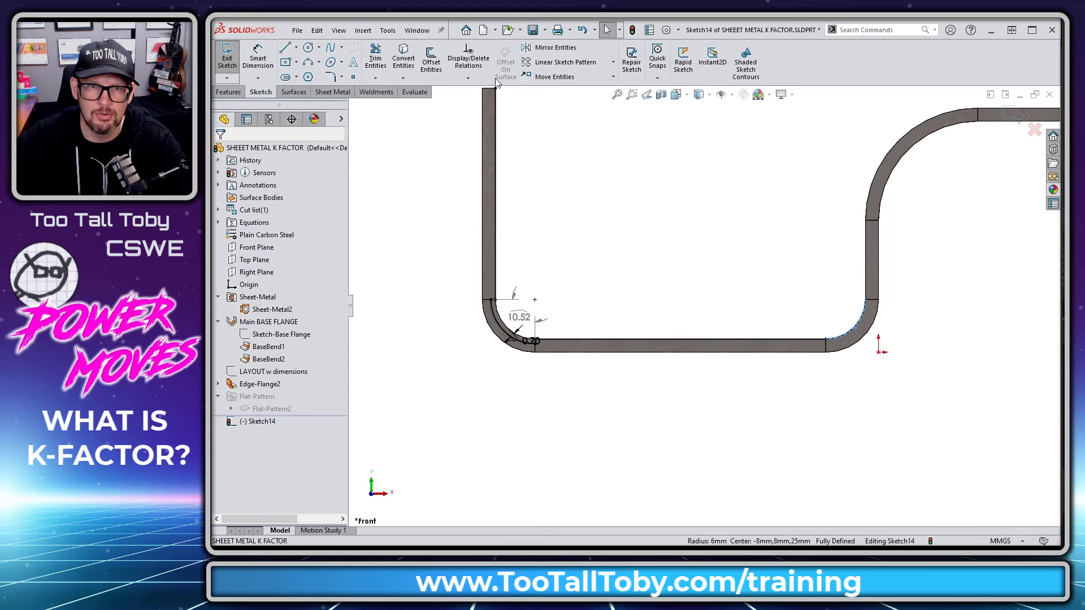
click(431, 60)
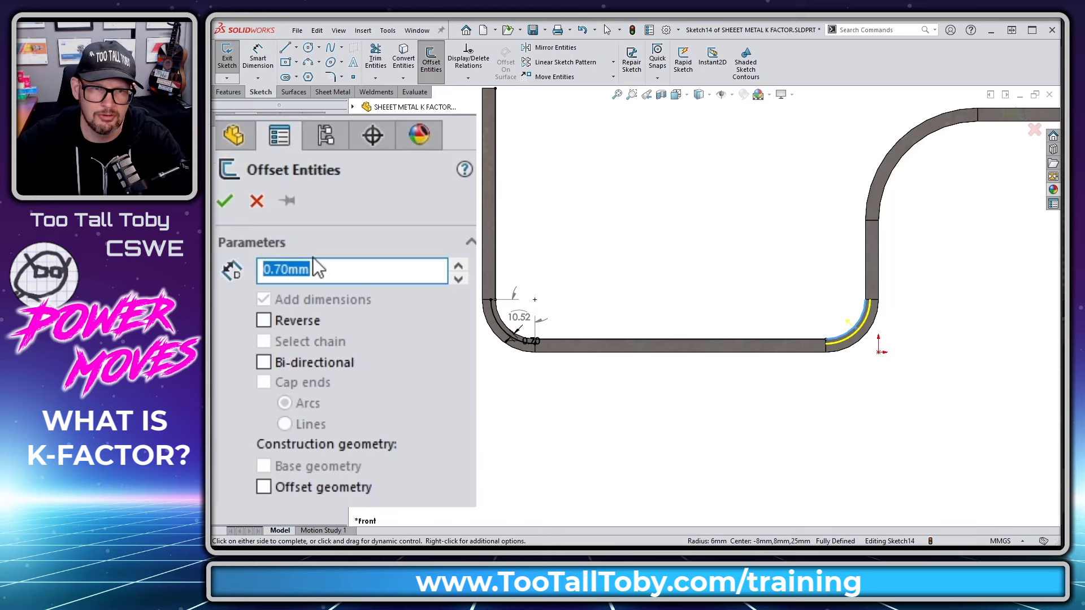
text(2-)
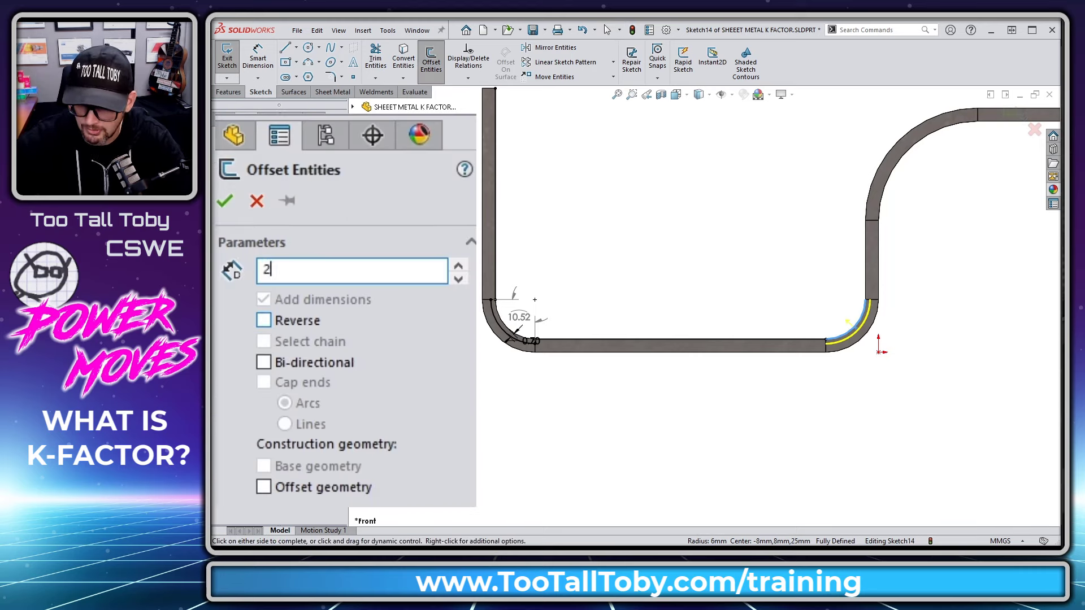
key(Return)
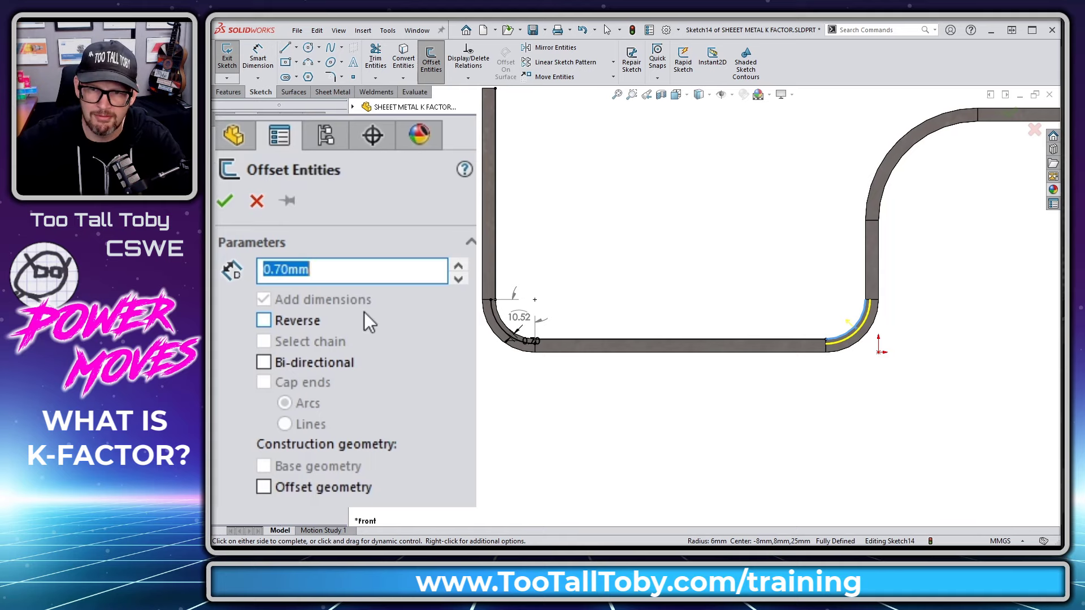
Step: Convert the inner edge of the short vertical leg into a sketch line
scroll(786, 255, down, 3)
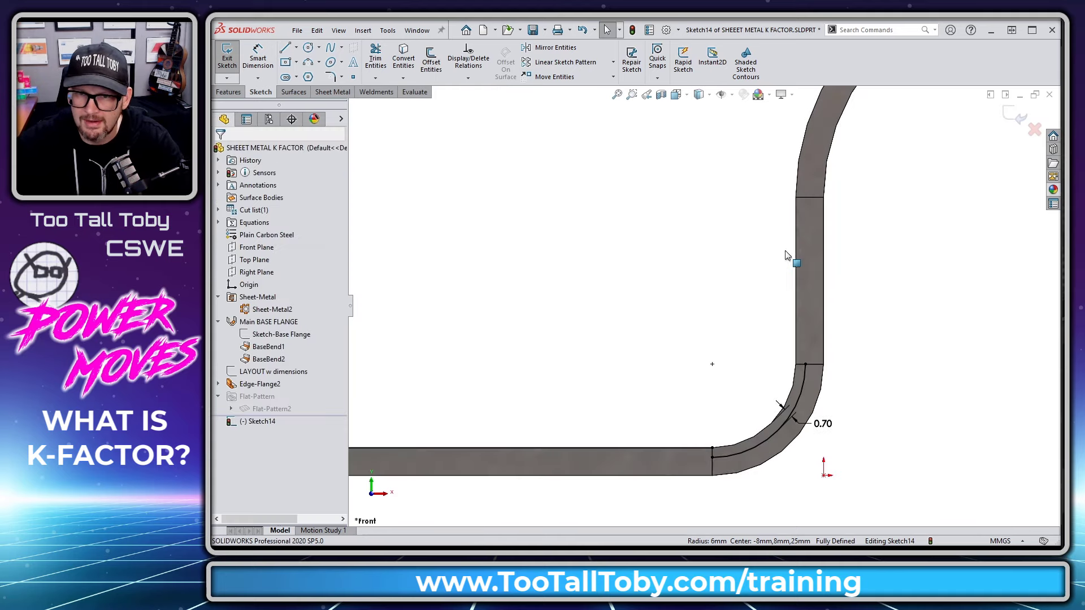
click(795, 280)
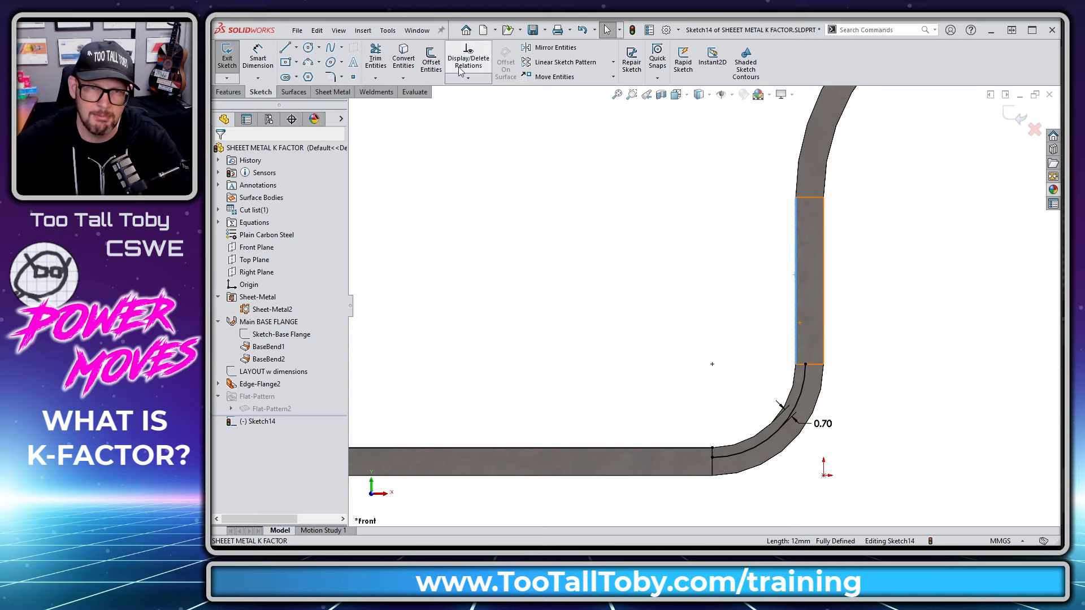
click(404, 58)
Step: Offset the inside arc of the large bend above the short leg into the material by 2*0.35
scroll(799, 215, up, 3)
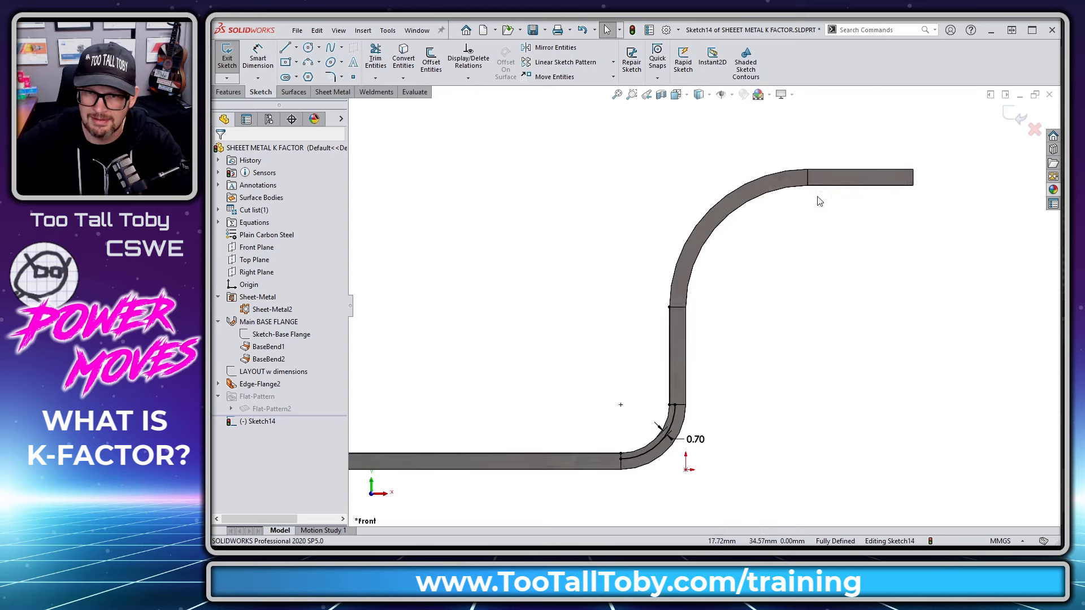
click(687, 247)
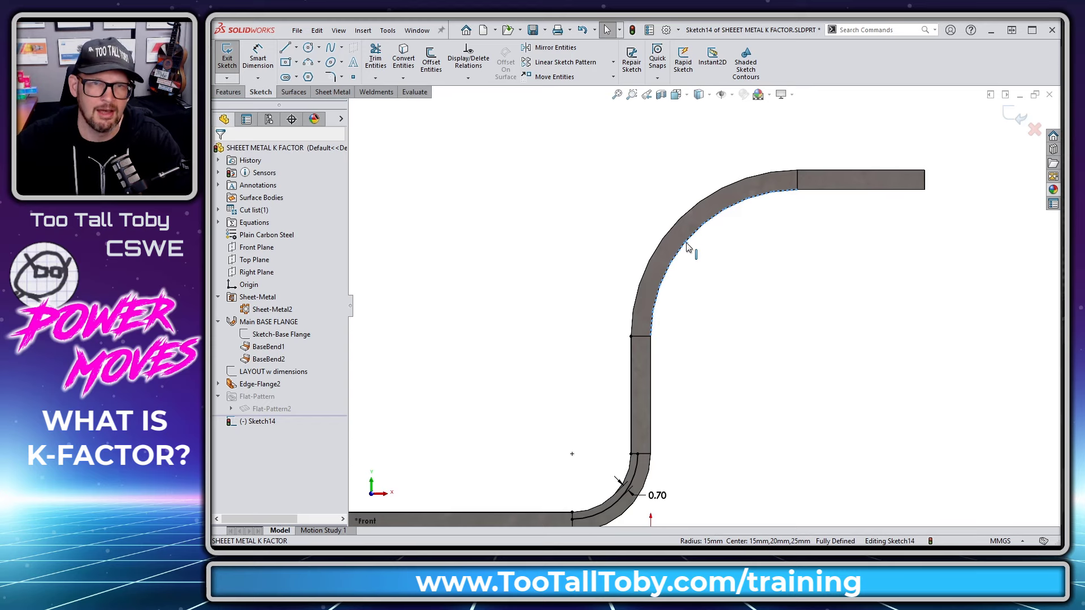
click(431, 62)
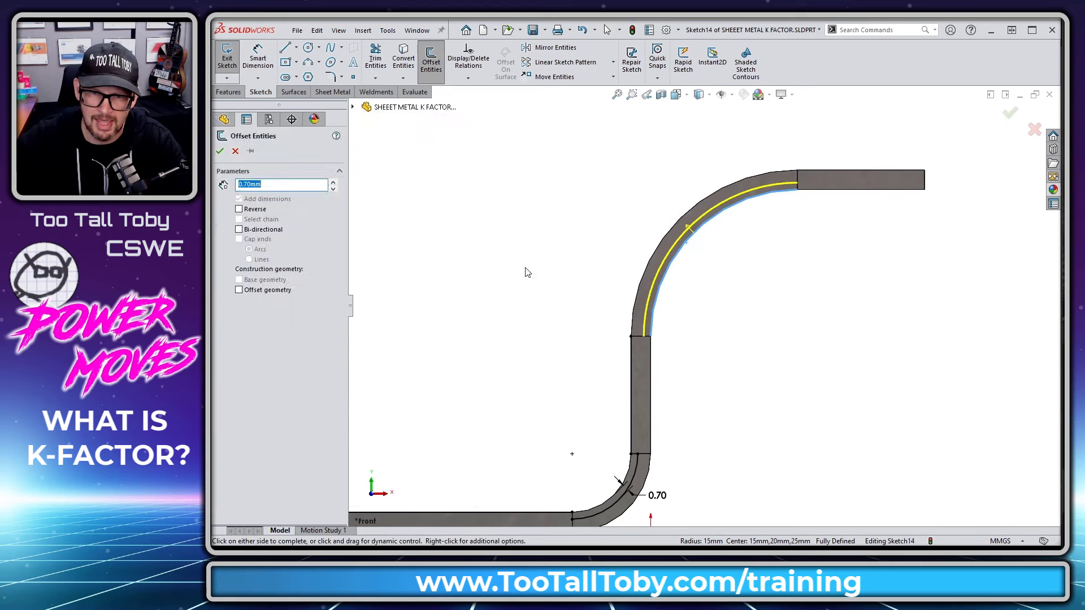
text(2*0)
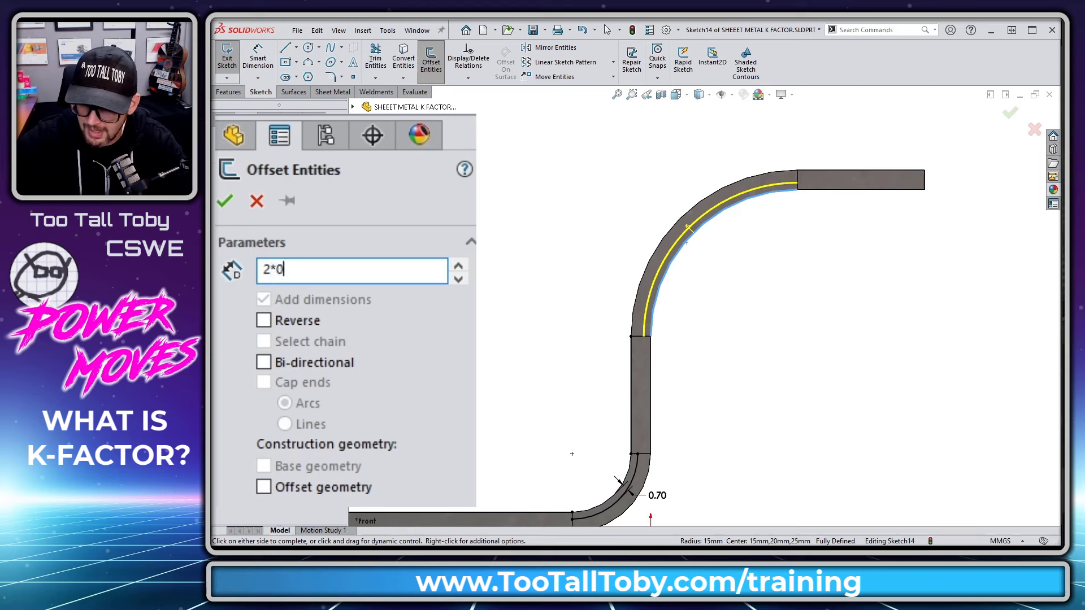
text(.35)
key(Return)
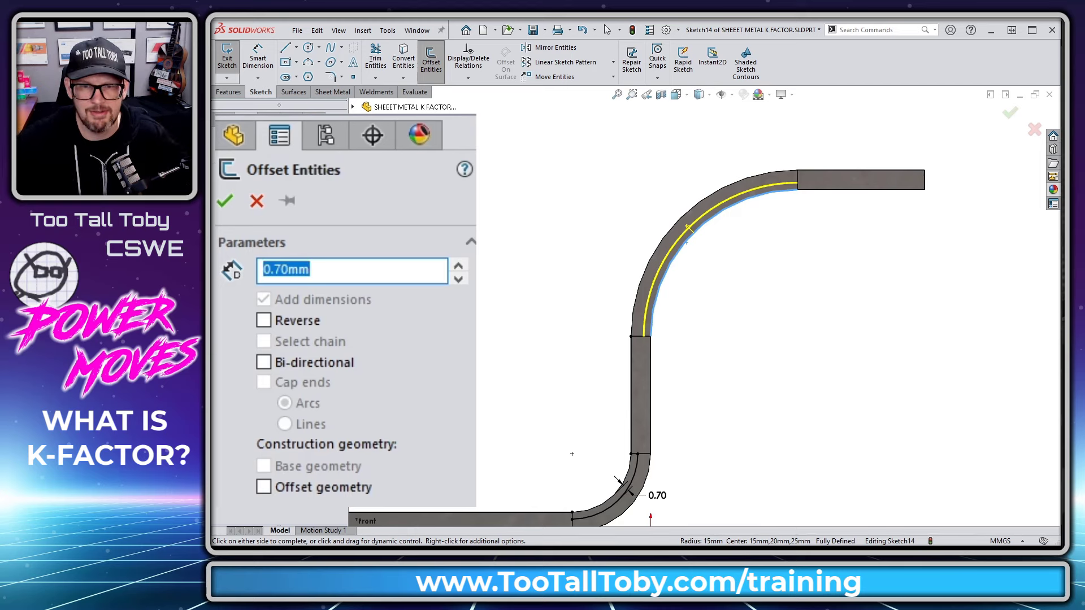
click(400, 247)
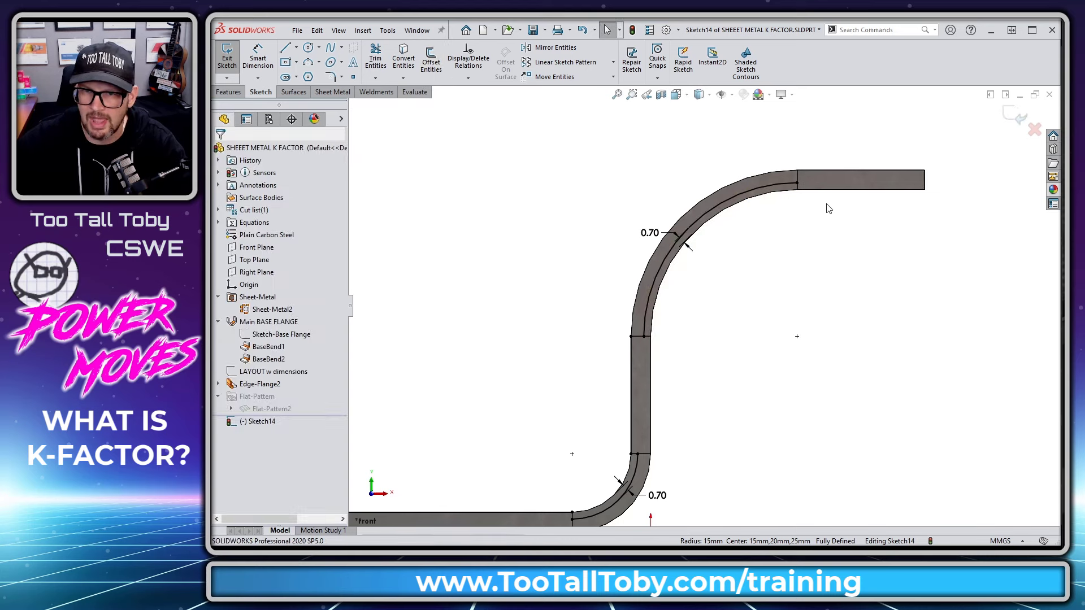
Step: Convert the underside edge of the upper horizontal flange into a sketch line
click(838, 191)
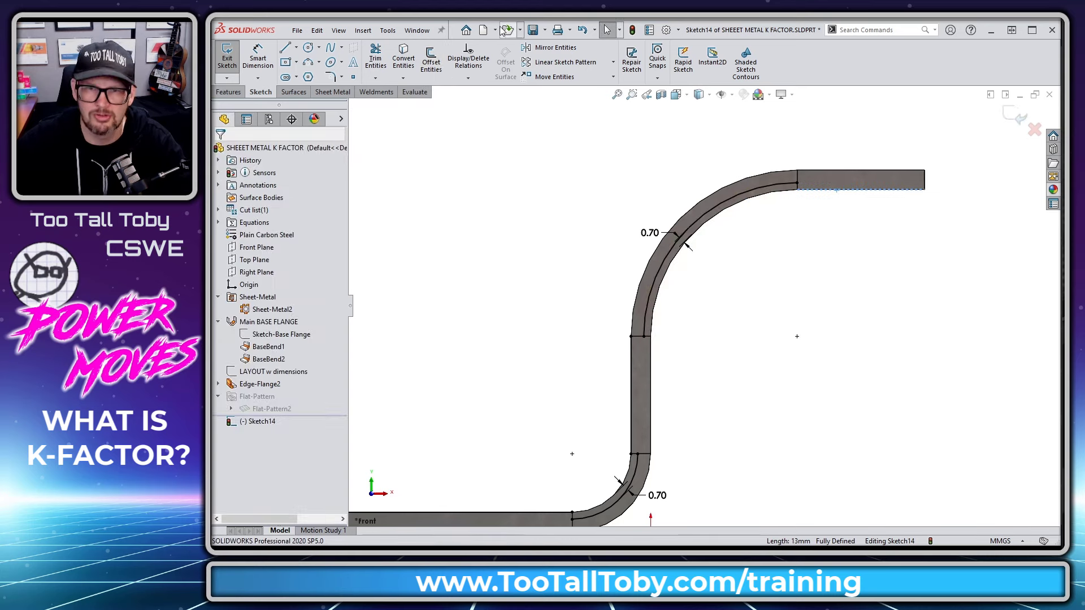
key(Escape)
scroll(816, 336, up, 3)
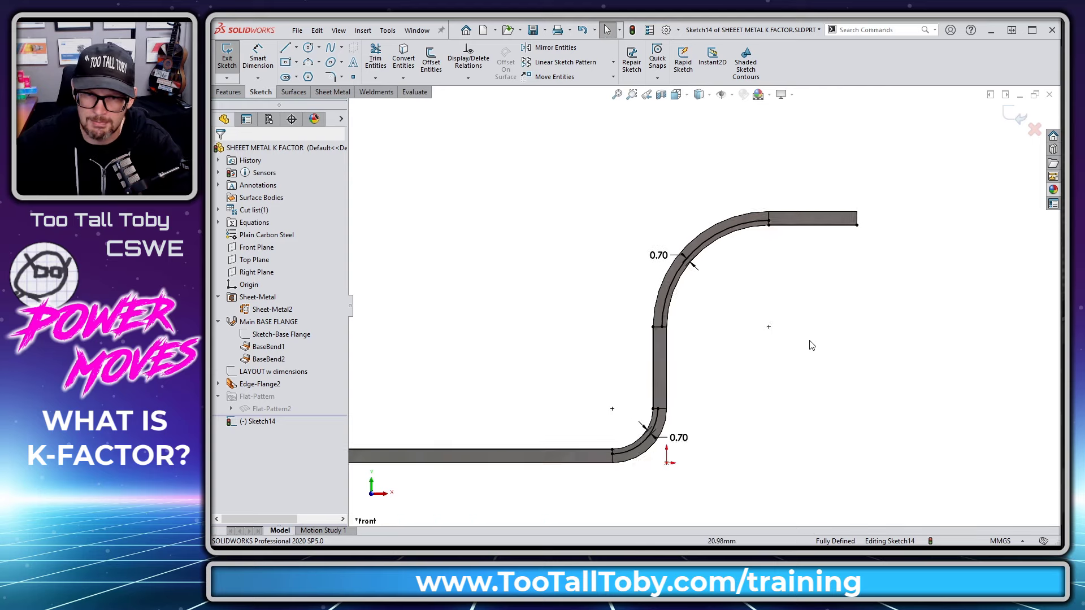
Step: Add a driven arc-length dimension to the offset arc in the bend between the base and the short leg
scroll(538, 318, down, 1)
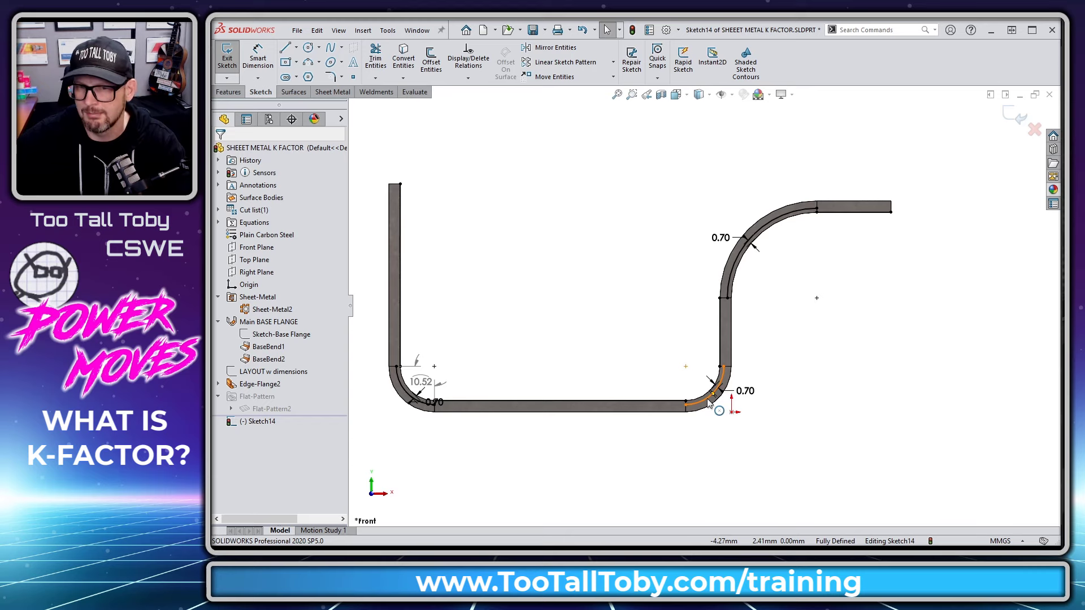
scroll(709, 399, down, 3)
key(s)
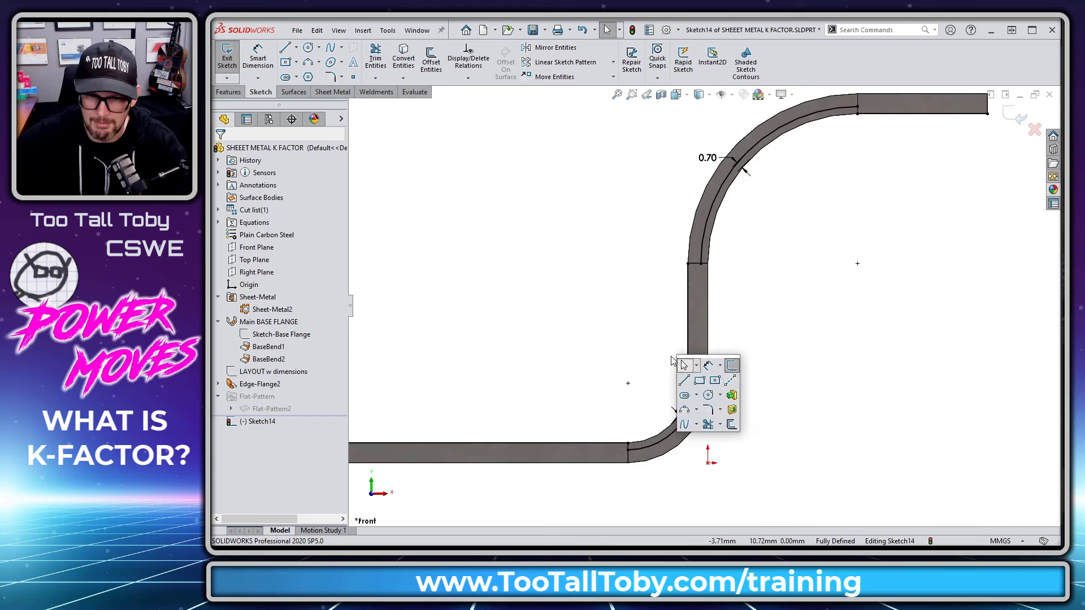
click(711, 365)
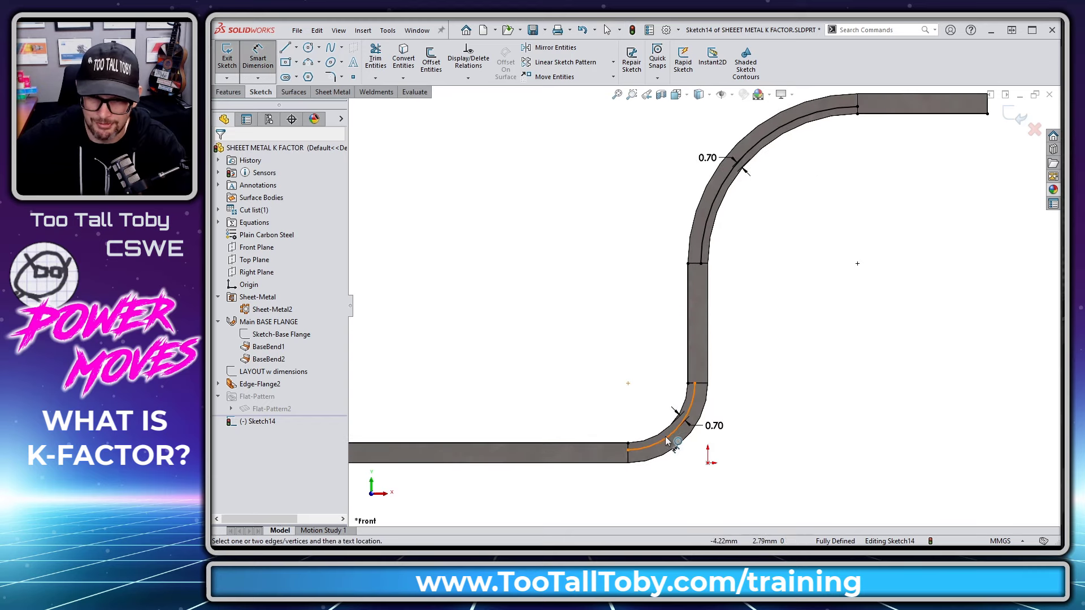
click(630, 451)
click(695, 387)
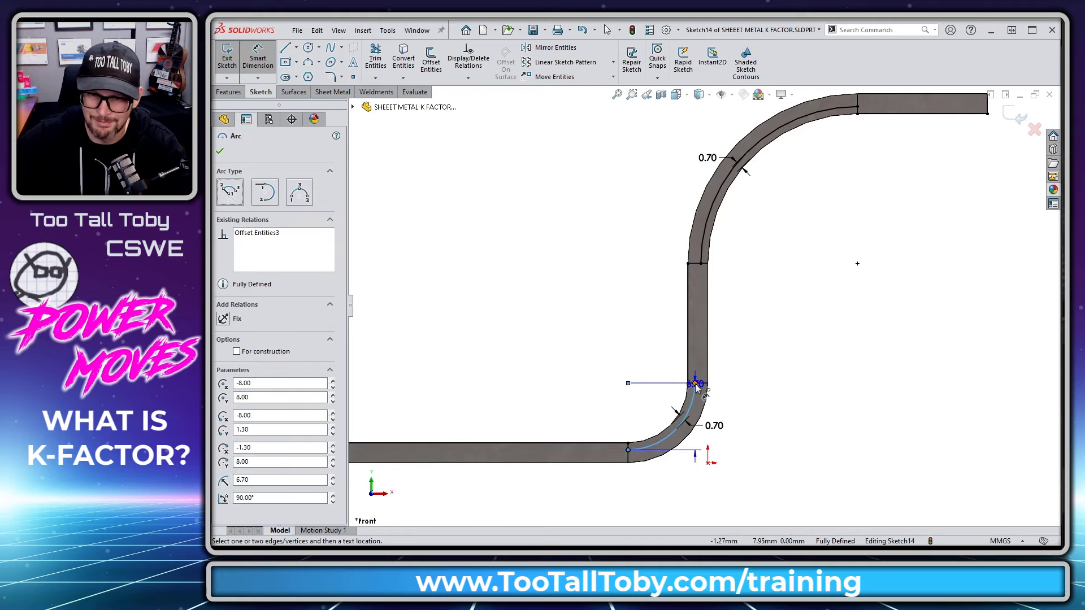
click(696, 385)
click(655, 404)
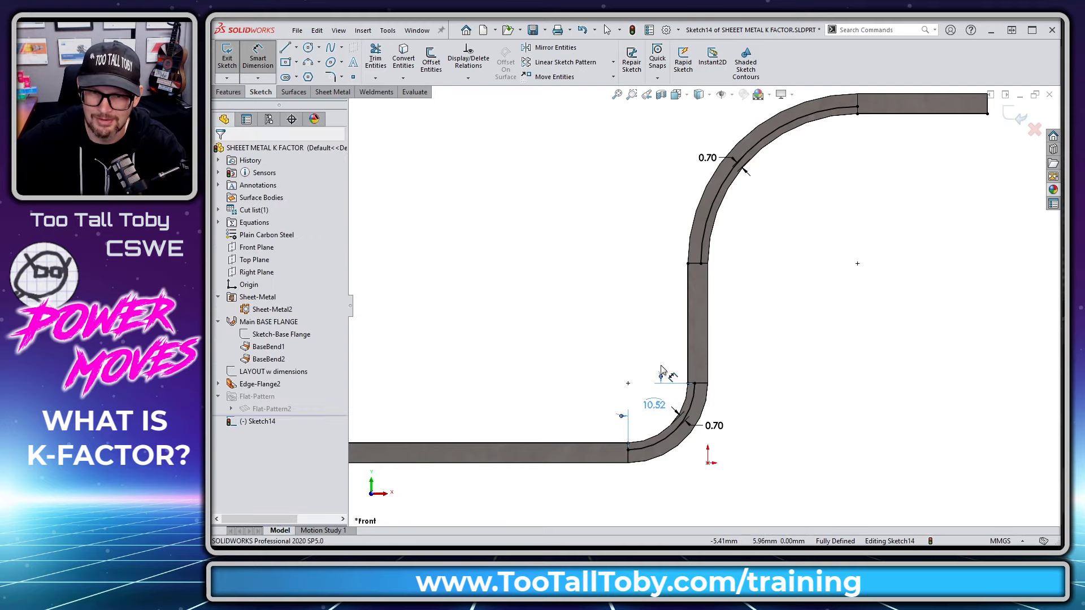
Step: Add driven length dimensions to the sketch lines on the short vertical leg and the horizontal base
click(688, 326)
click(644, 324)
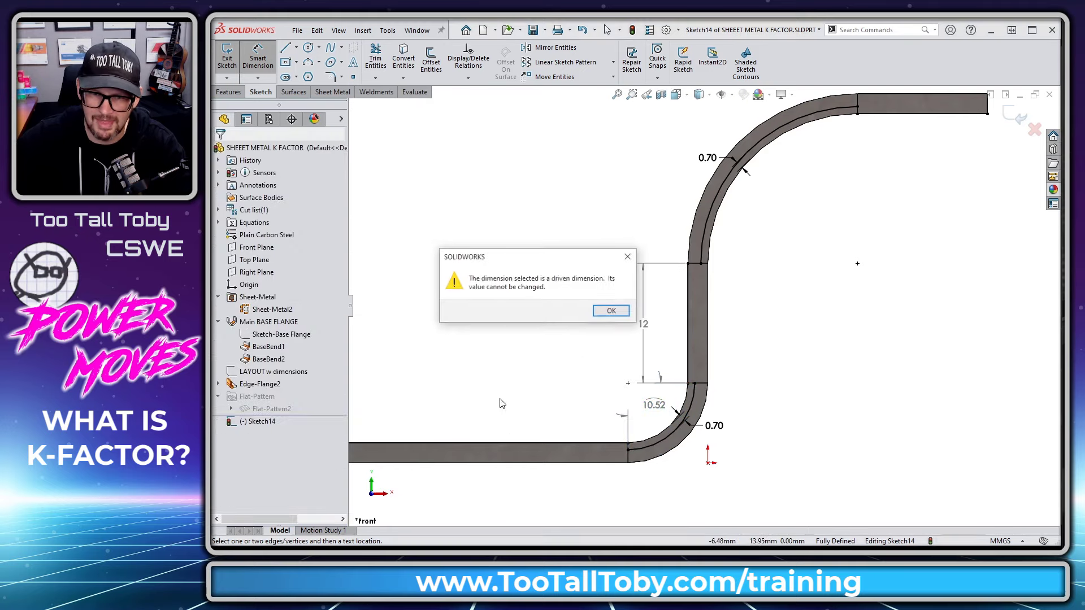
click(612, 312)
click(536, 443)
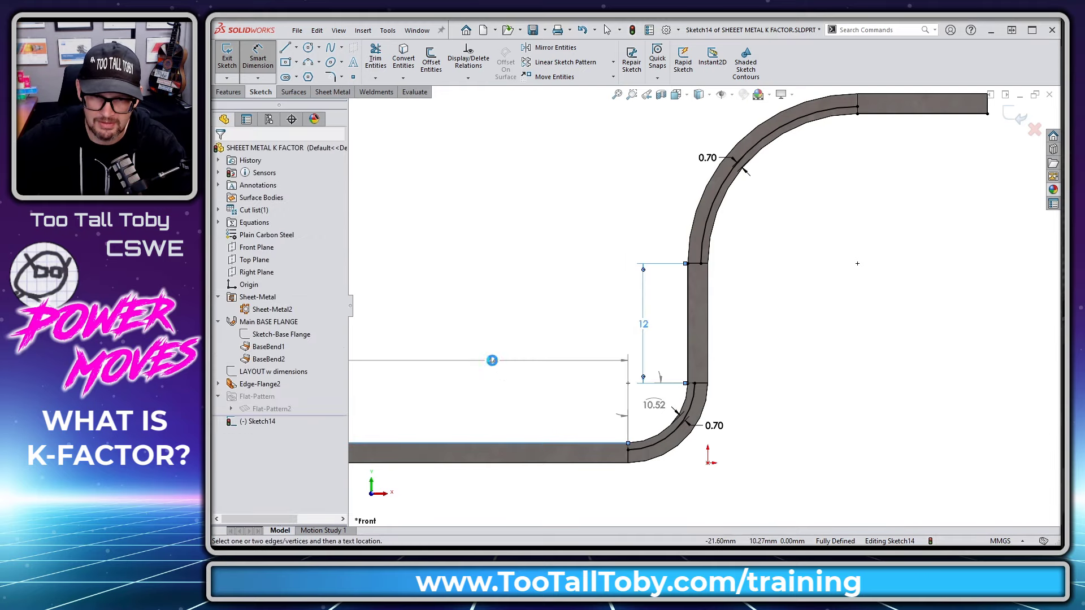
click(492, 360)
click(612, 312)
Step: Add a driven length dimension to the sketch line on the tall vertical leg
key(f)
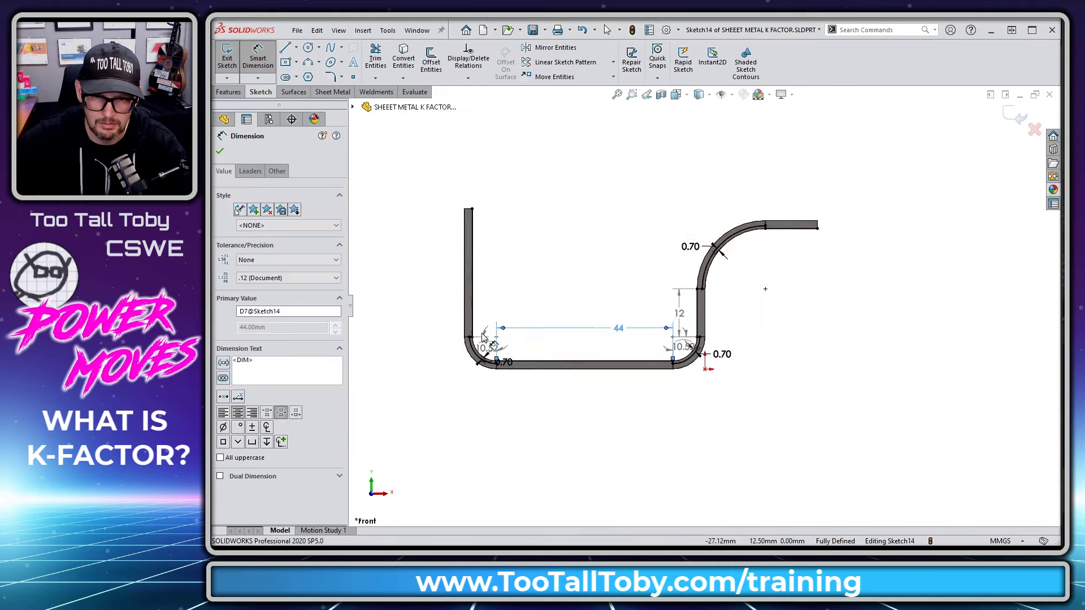
scroll(528, 333, down, 3)
click(492, 243)
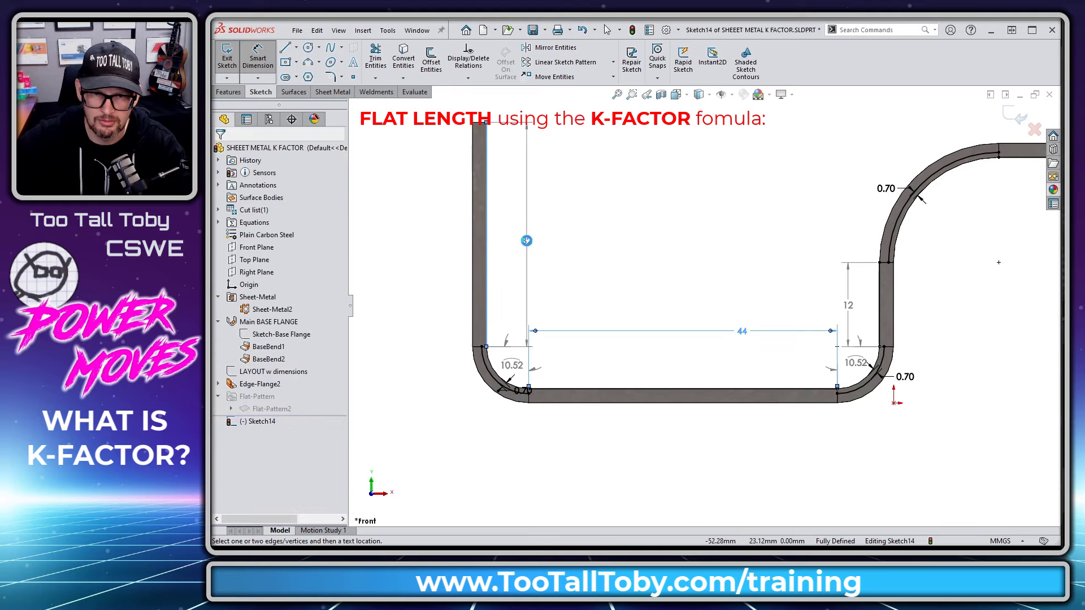
click(525, 237)
click(612, 312)
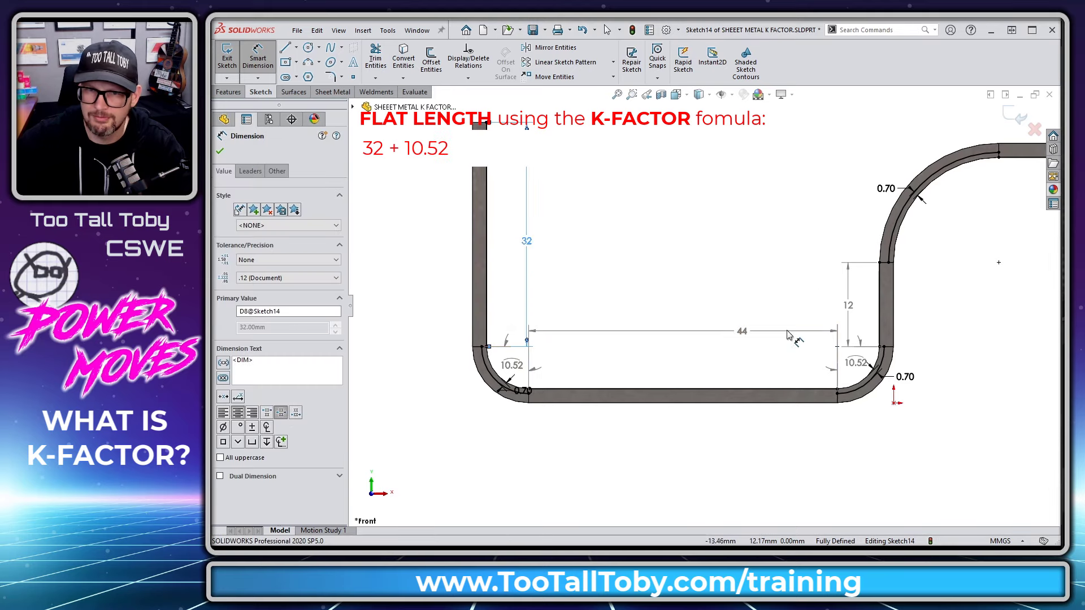
Step: Add a driven arc-length dimension to the offset arc in the large bend below the upper flange
scroll(848, 317, up, 2)
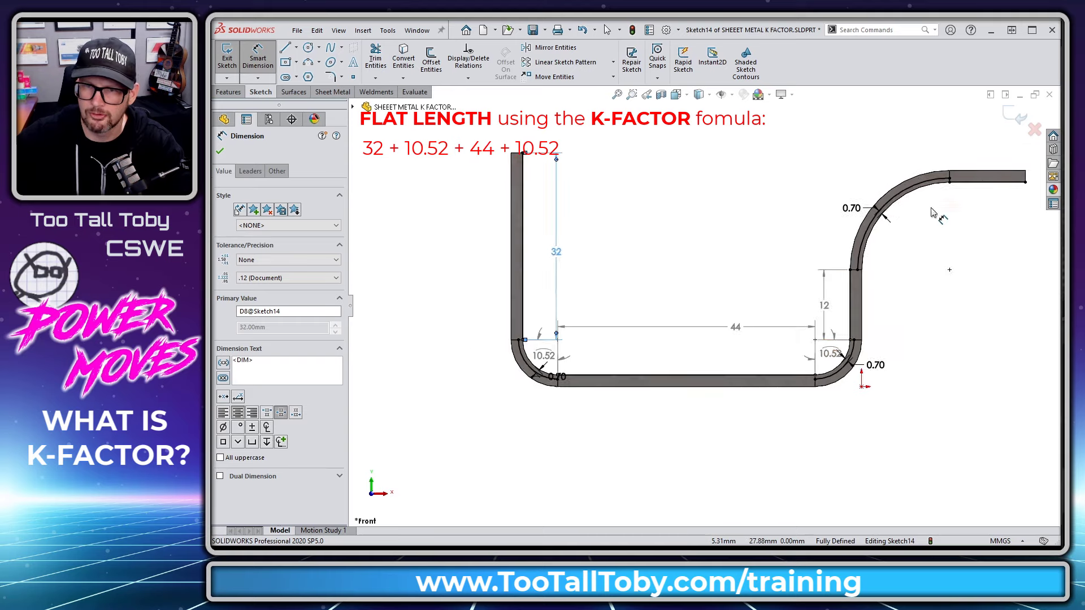
scroll(870, 248, down, 5)
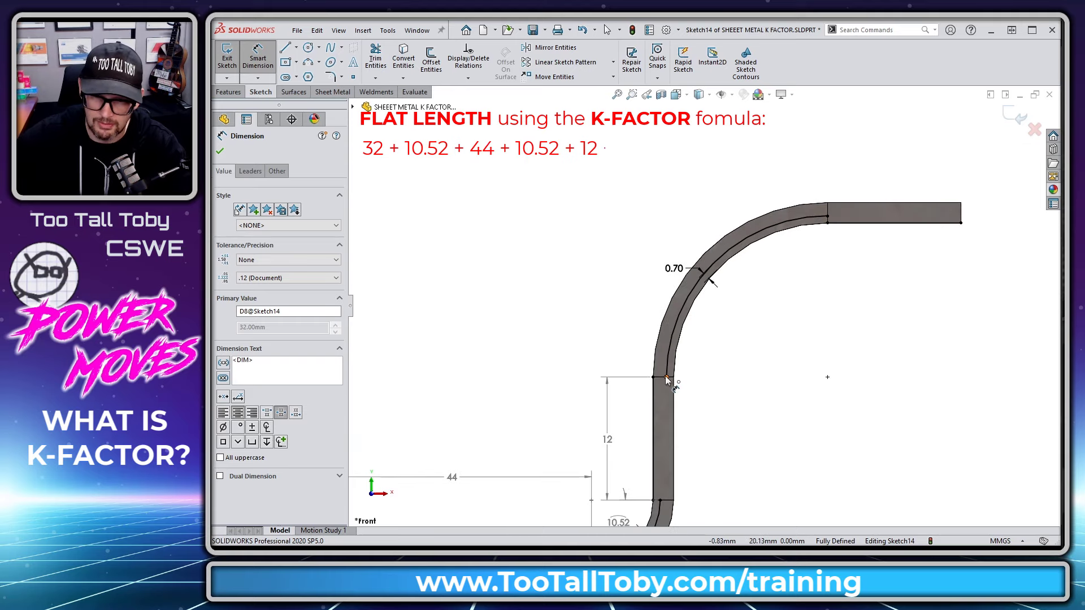
click(675, 338)
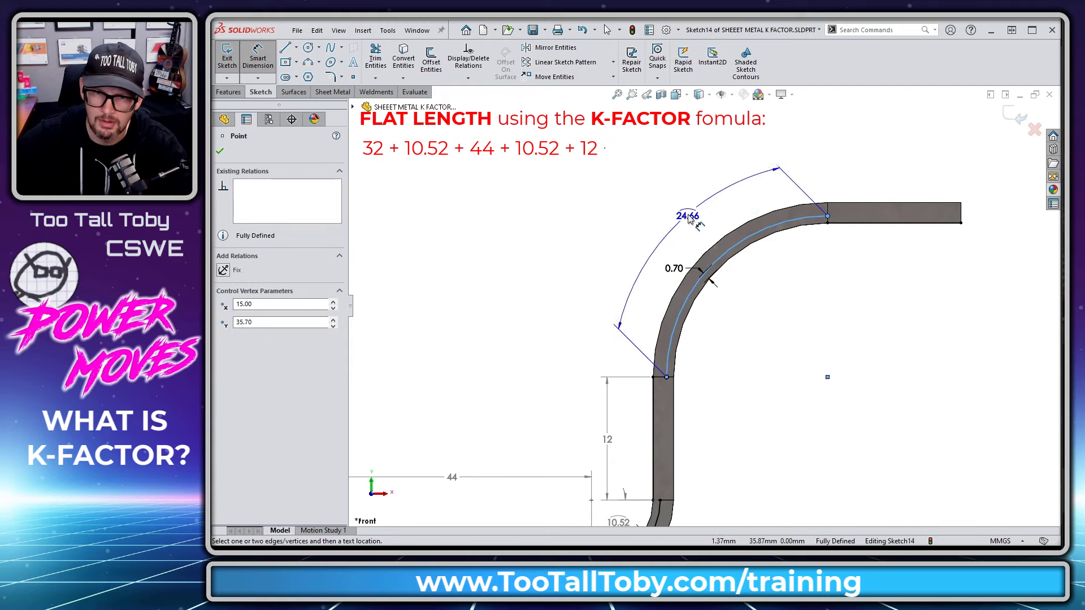
key(Escape)
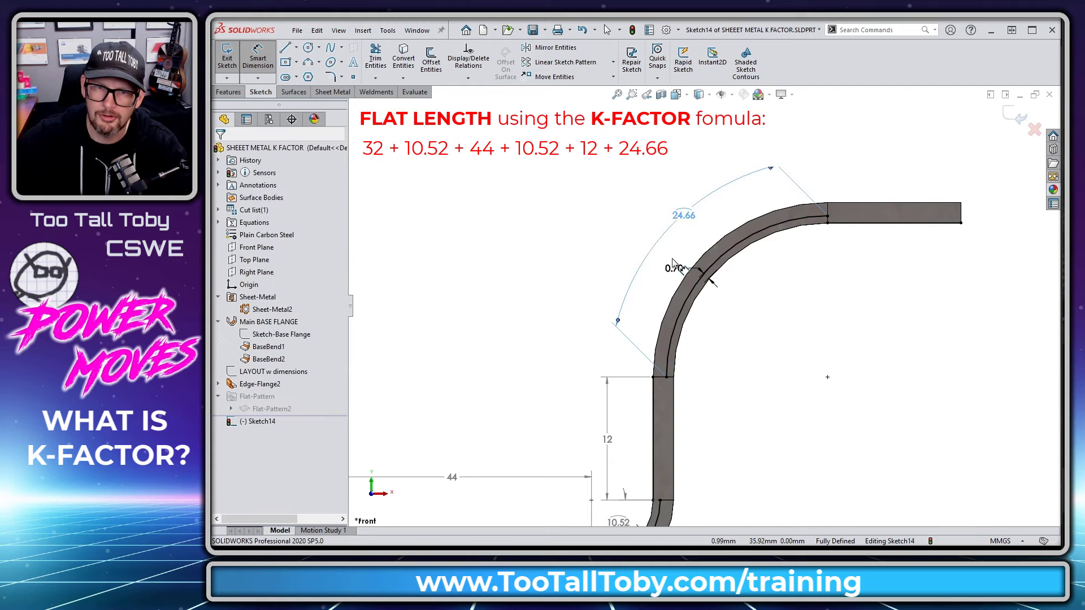
Step: Add a driven length dimension to the sketch line on the underside of the upper horizontal flange
key(Return)
click(865, 223)
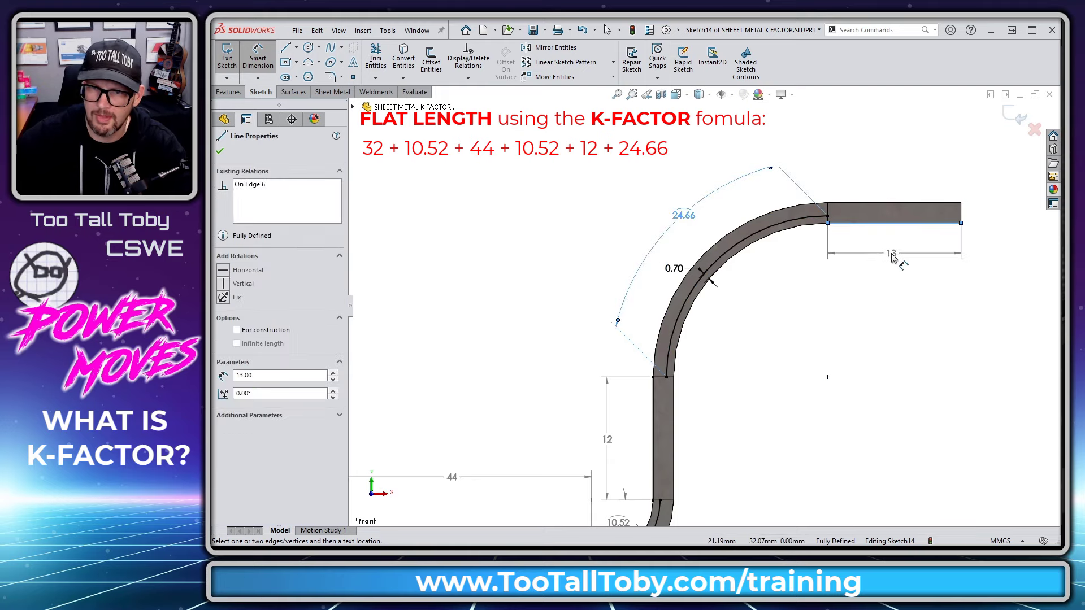
click(892, 256)
click(612, 315)
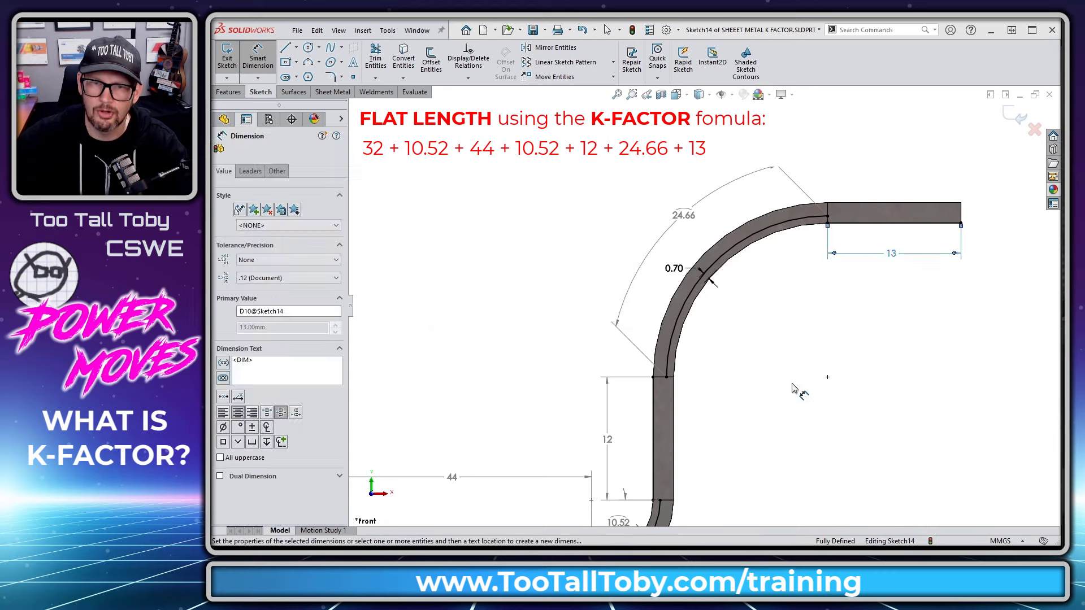
key(Escape)
key(f)
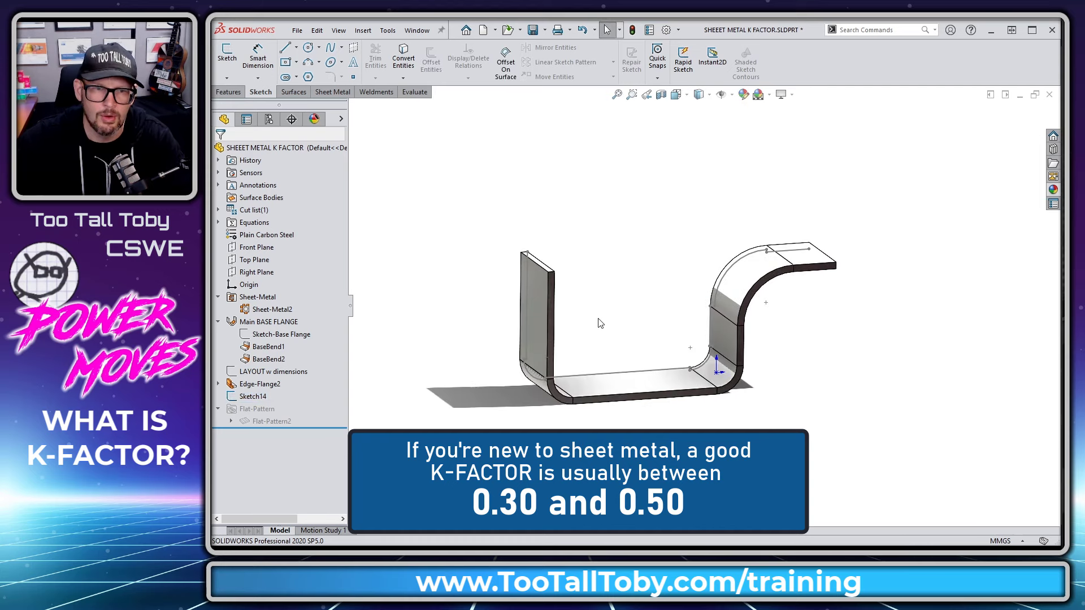
Step: Edit the Sheet-Metal2 feature to use a K-Factor bend allowance of 0.35
right_click(273, 318)
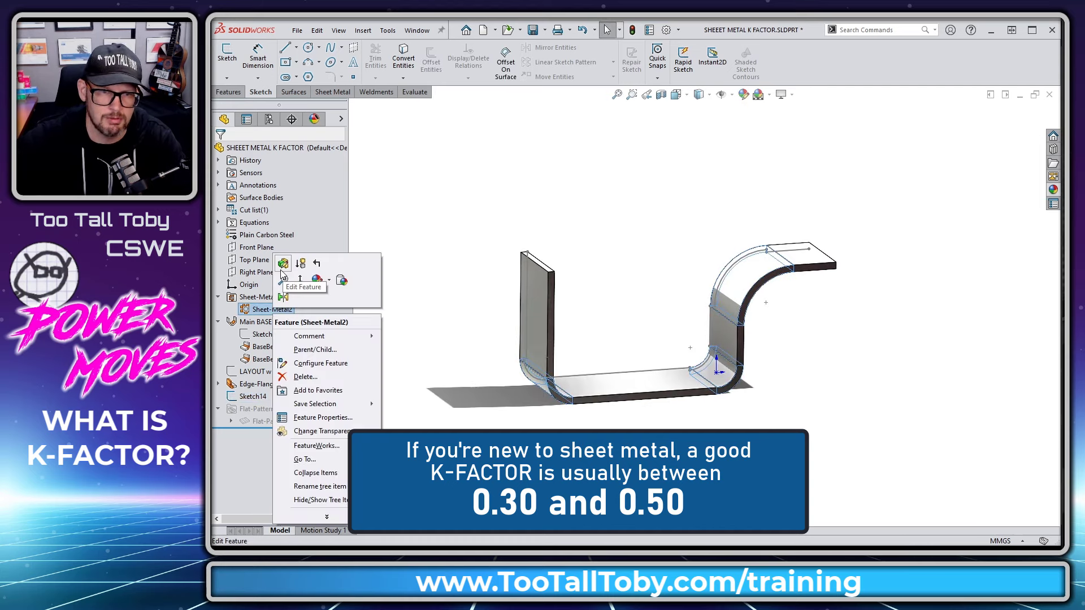
click(280, 270)
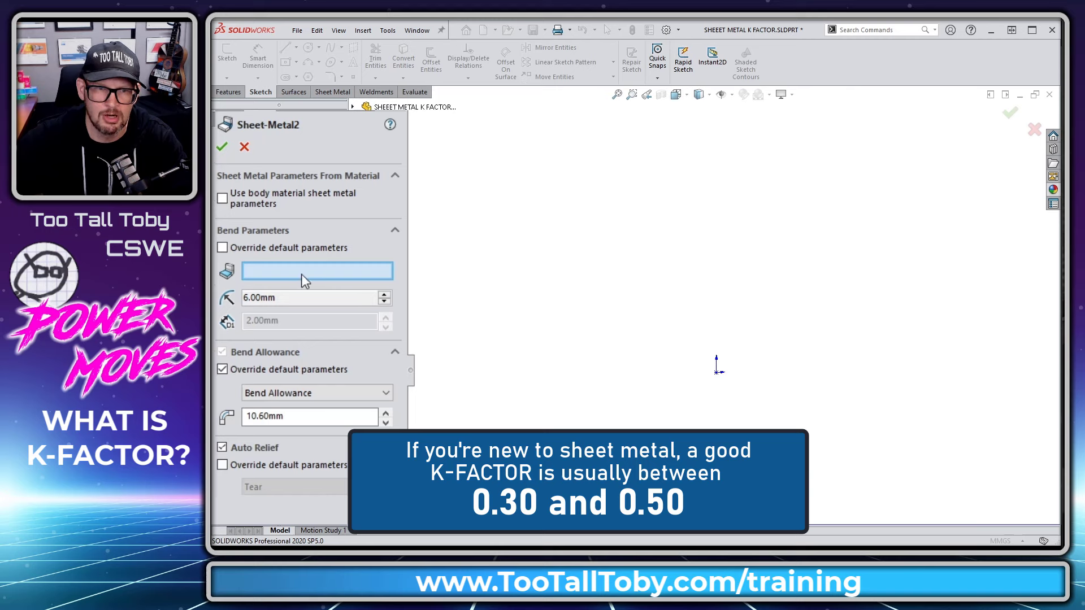
click(316, 394)
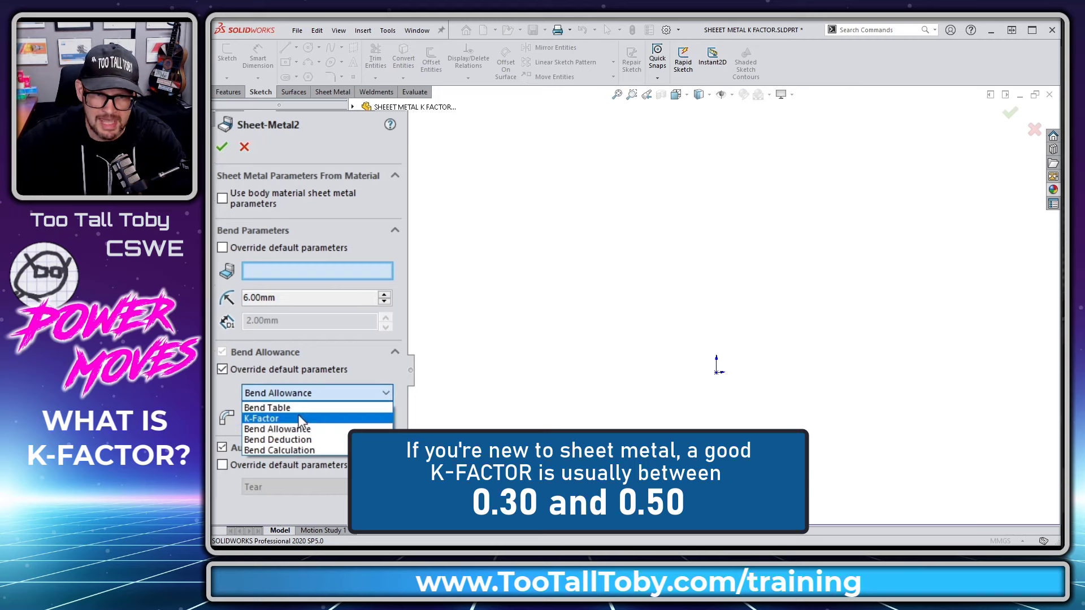
click(298, 419)
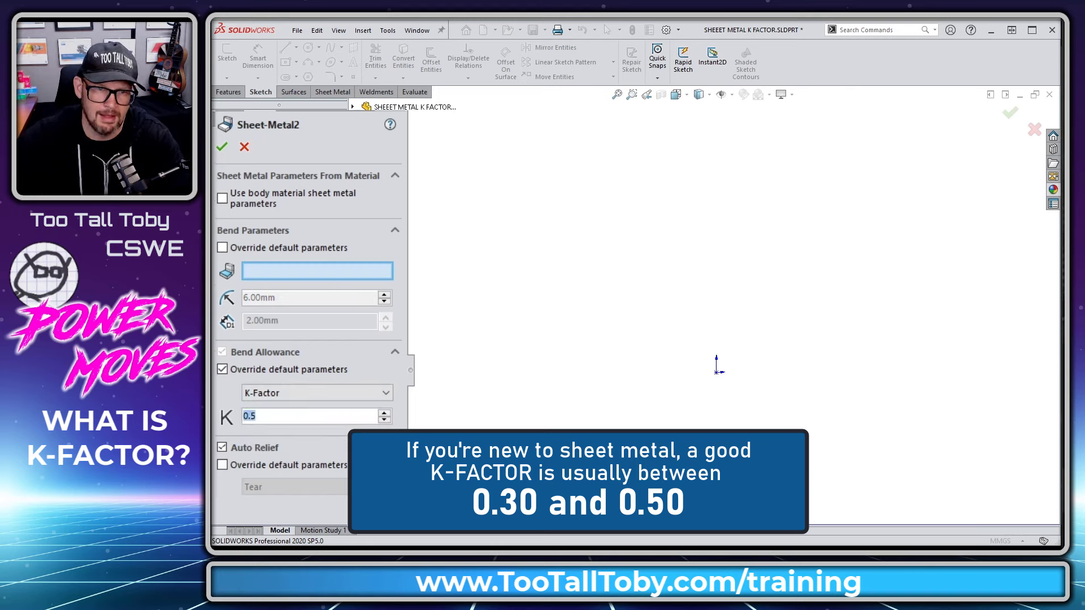
text(0.3.5)
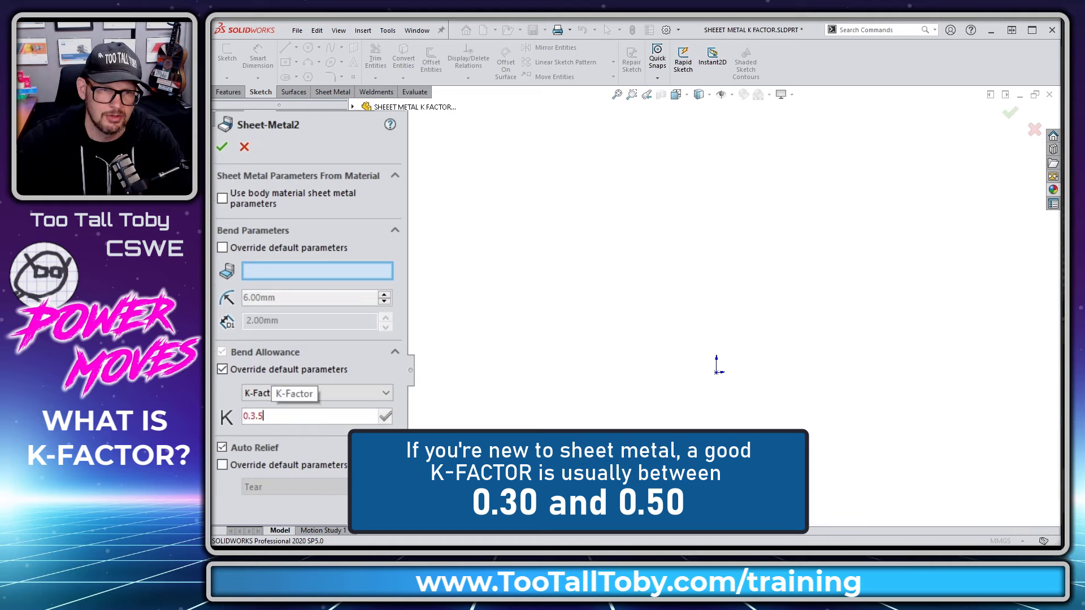
key(Left)
key(BackSpace)
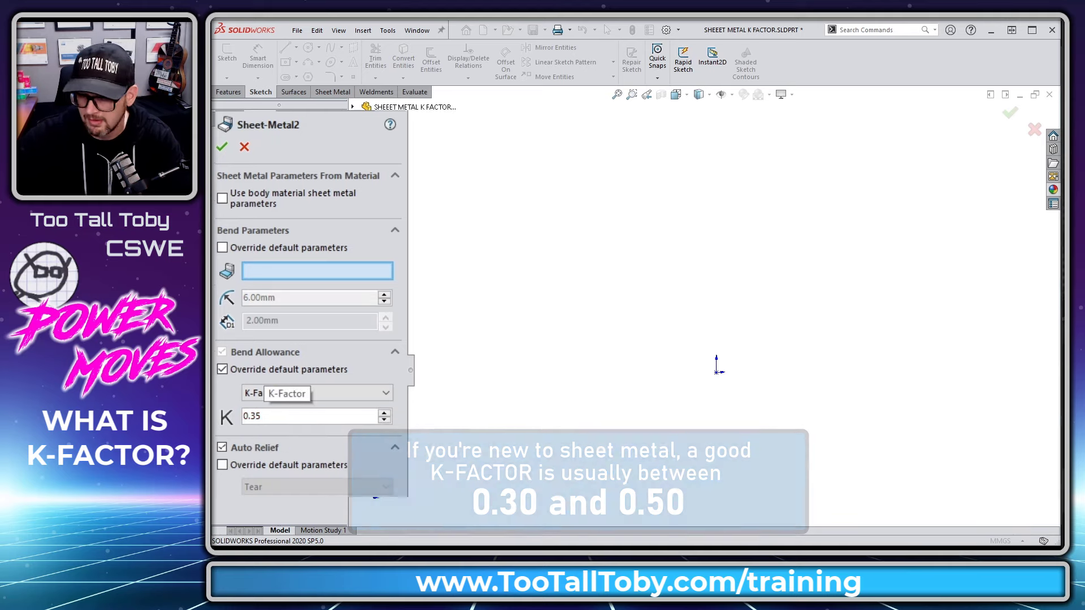
key(Return)
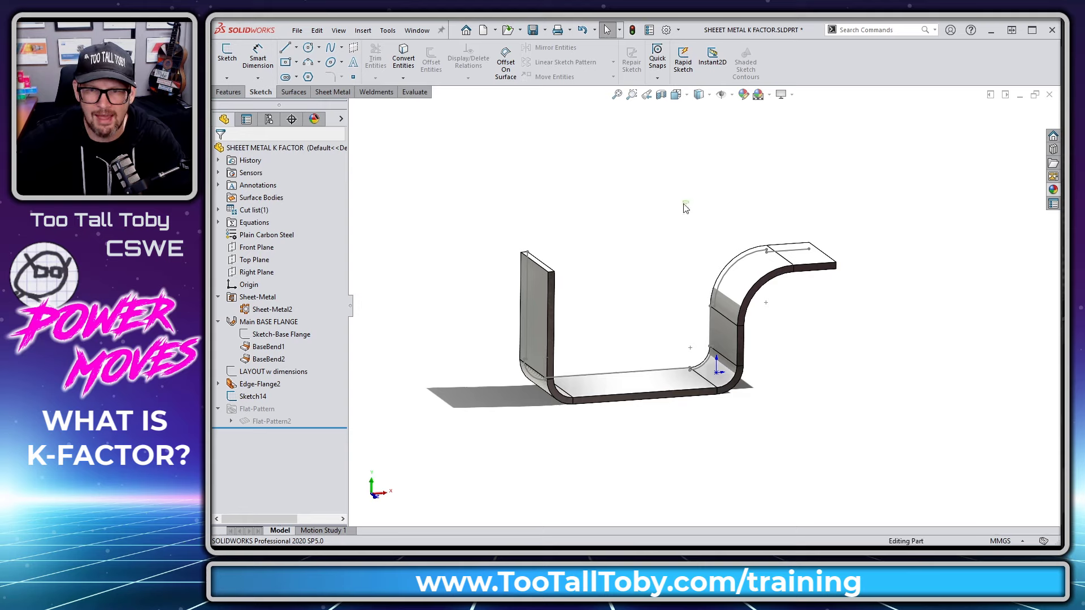
Step: Flatten the bracket and check the flat edge lengths of the two smaller bend regions beside the base
key(s)
click(632, 276)
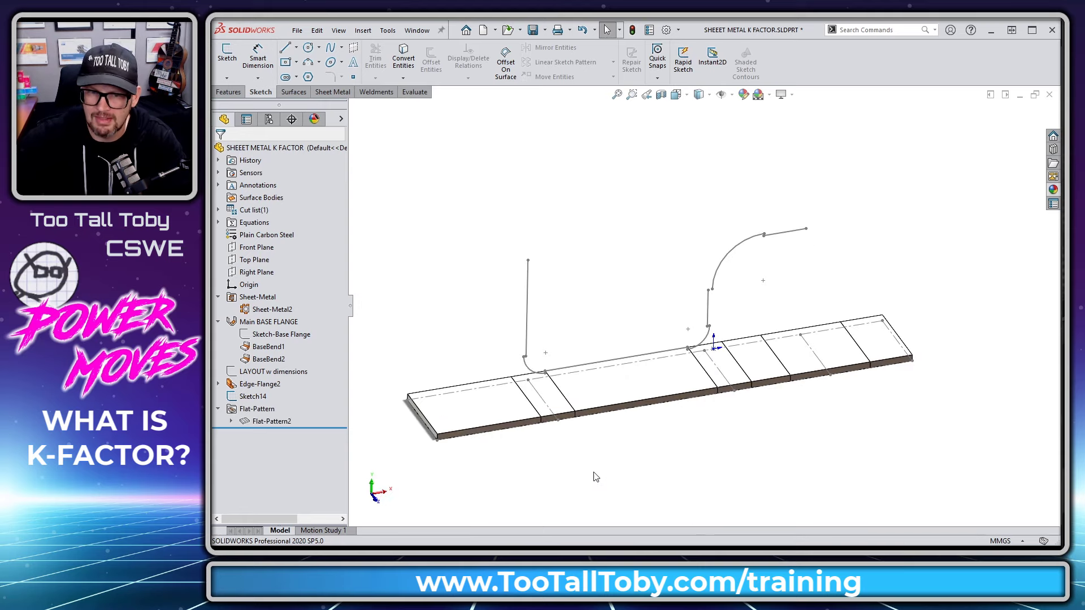
scroll(593, 463, down, 3)
click(541, 385)
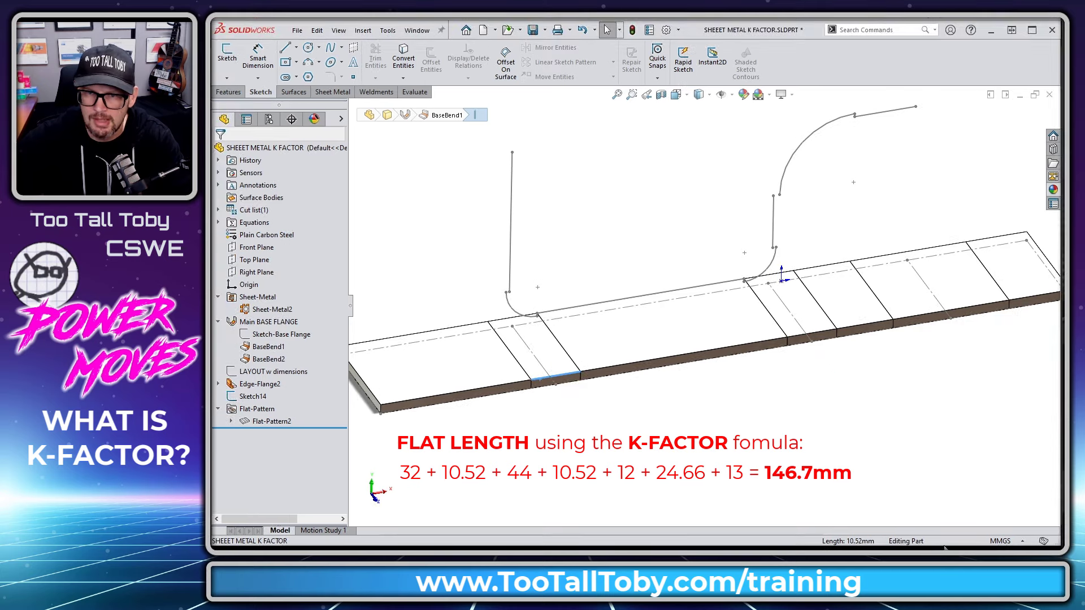
click(802, 306)
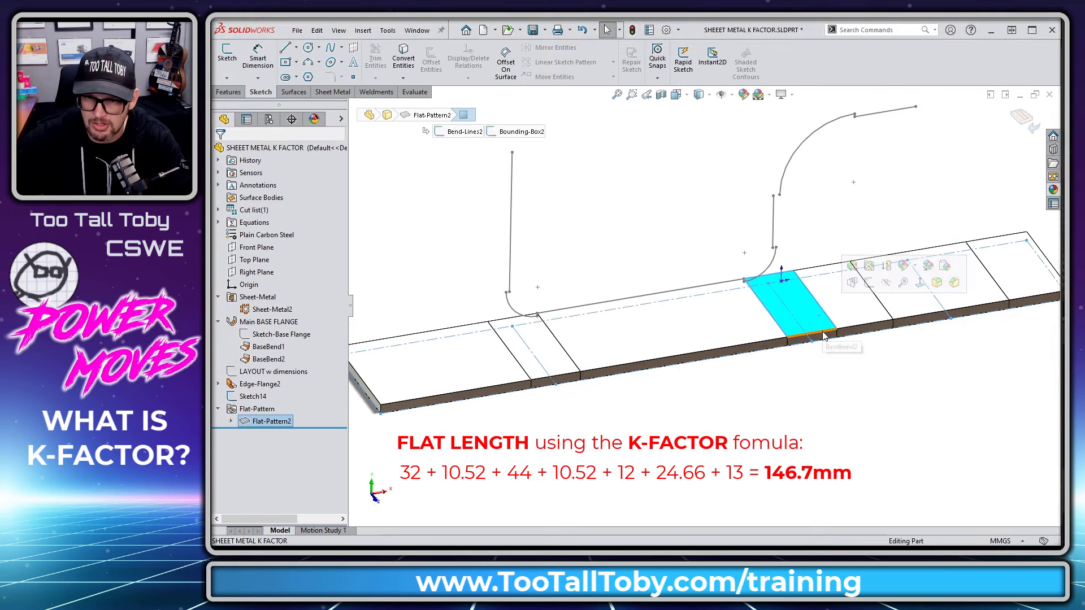
click(812, 336)
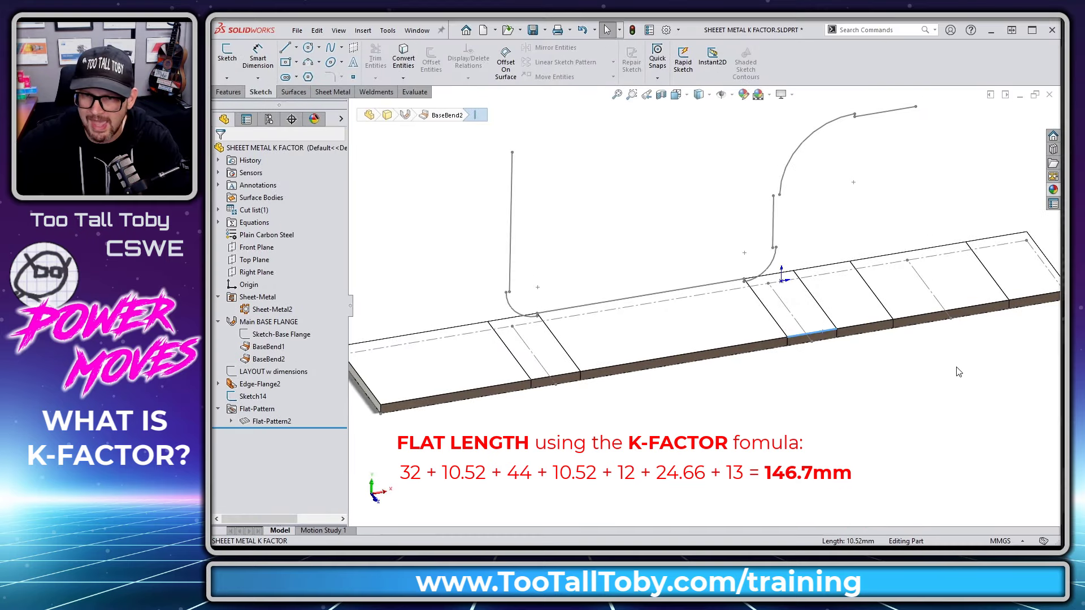
click(959, 372)
Step: Check the flat edge length of the larger bend region next to the upper flange
ctrl+middle_drag(1020, 326, 957, 323)
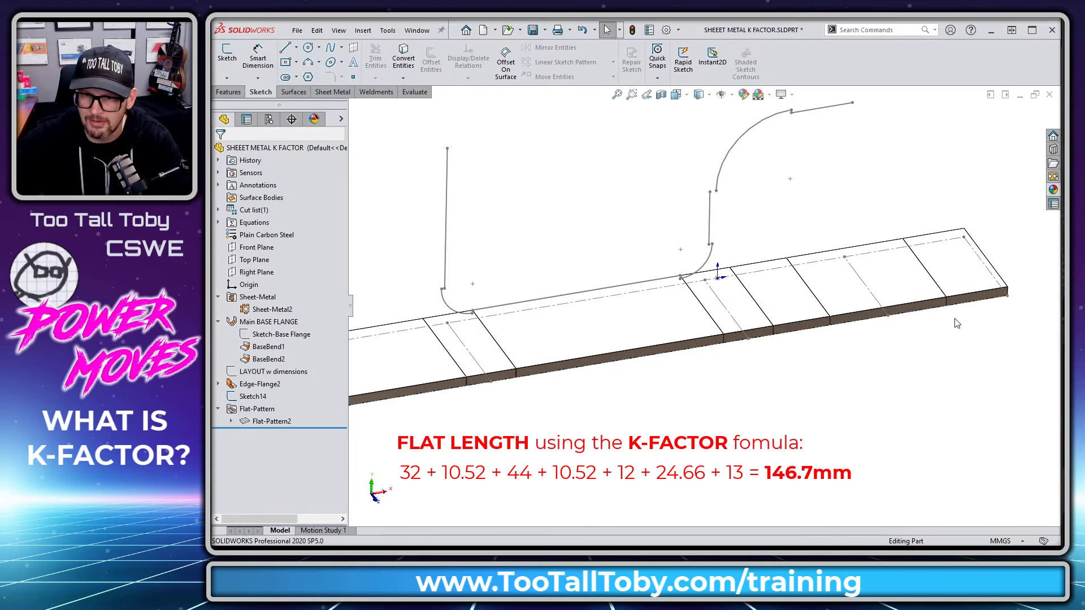
click(897, 295)
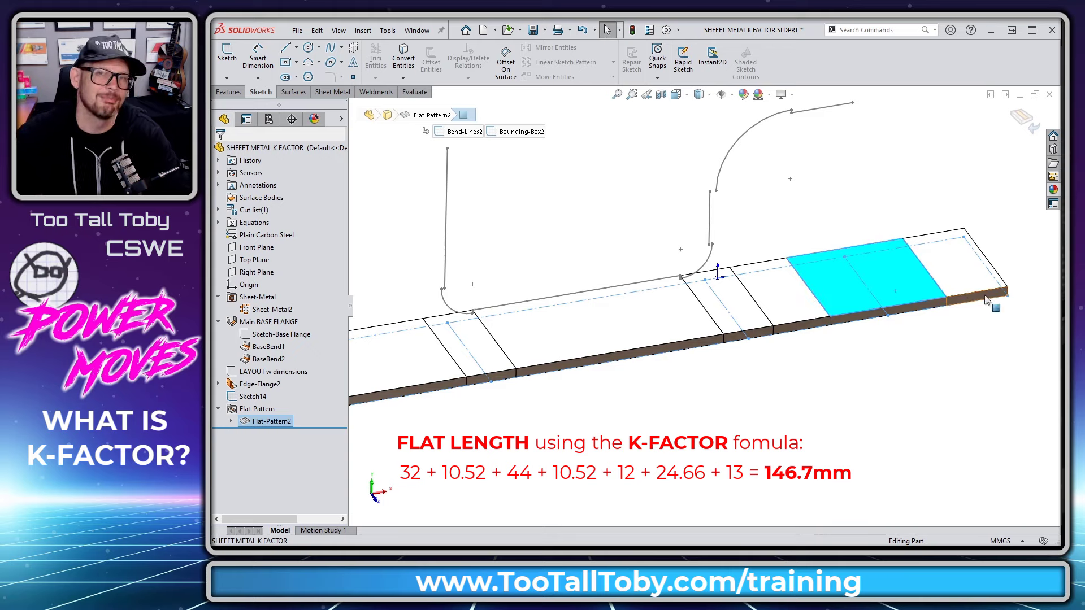
click(911, 309)
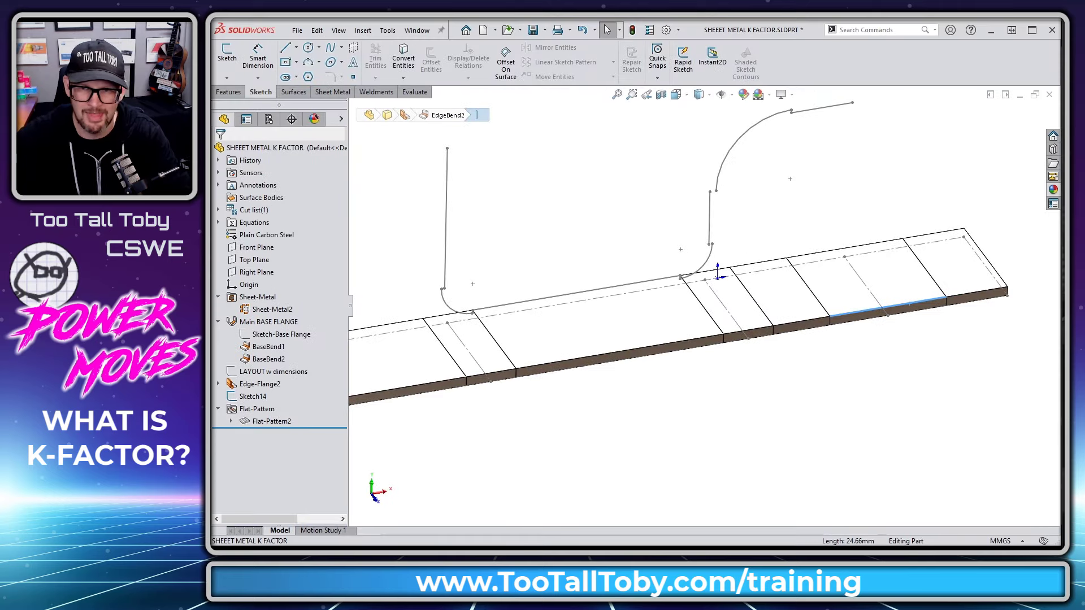
Step: Return the flattened bracket to its folded state
key(z)
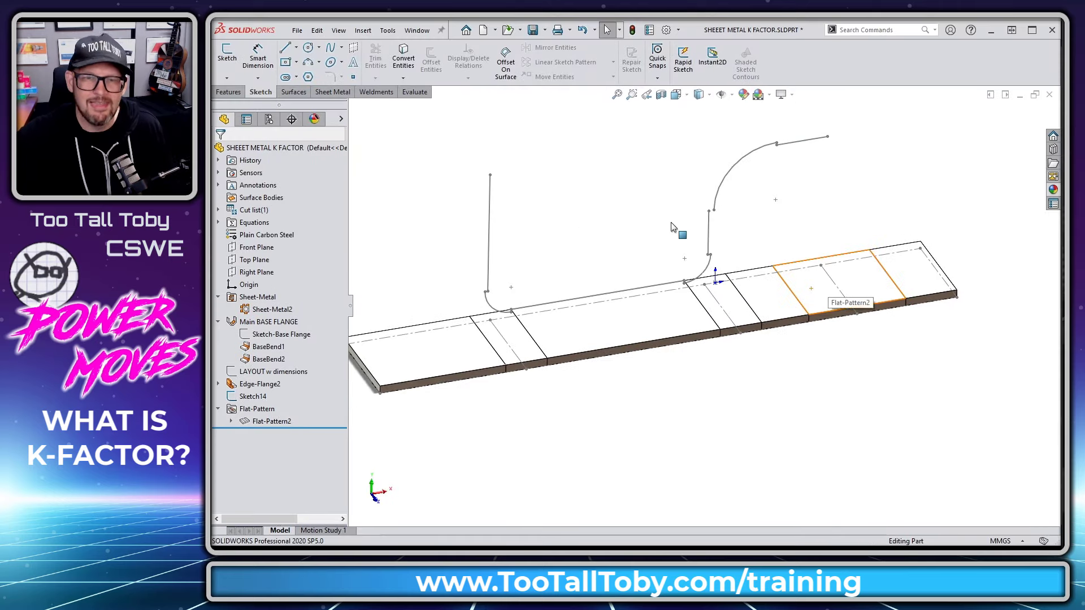
click(226, 91)
click(333, 92)
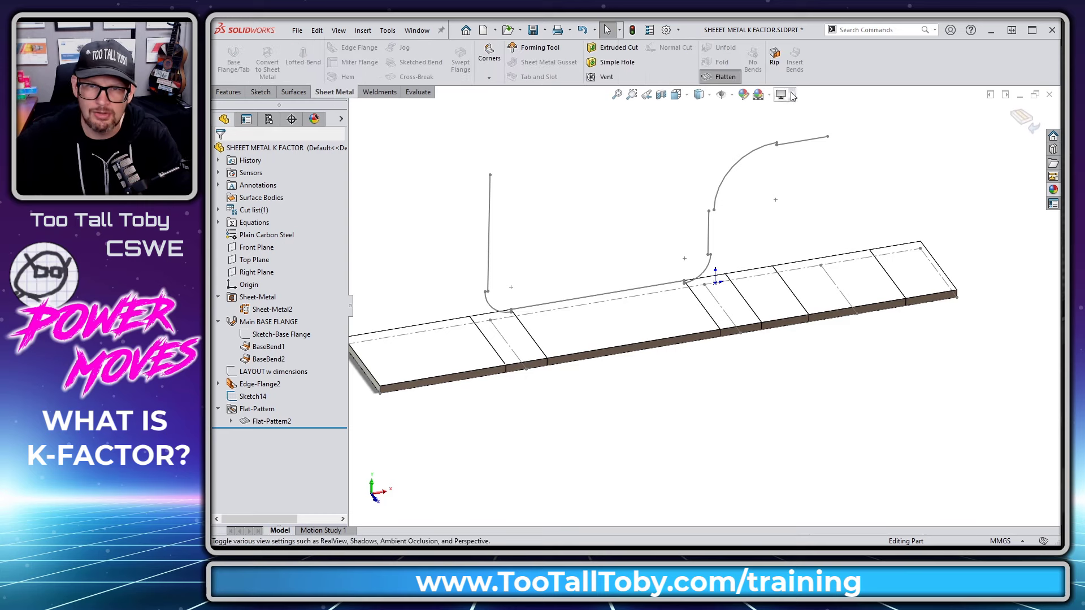
click(719, 79)
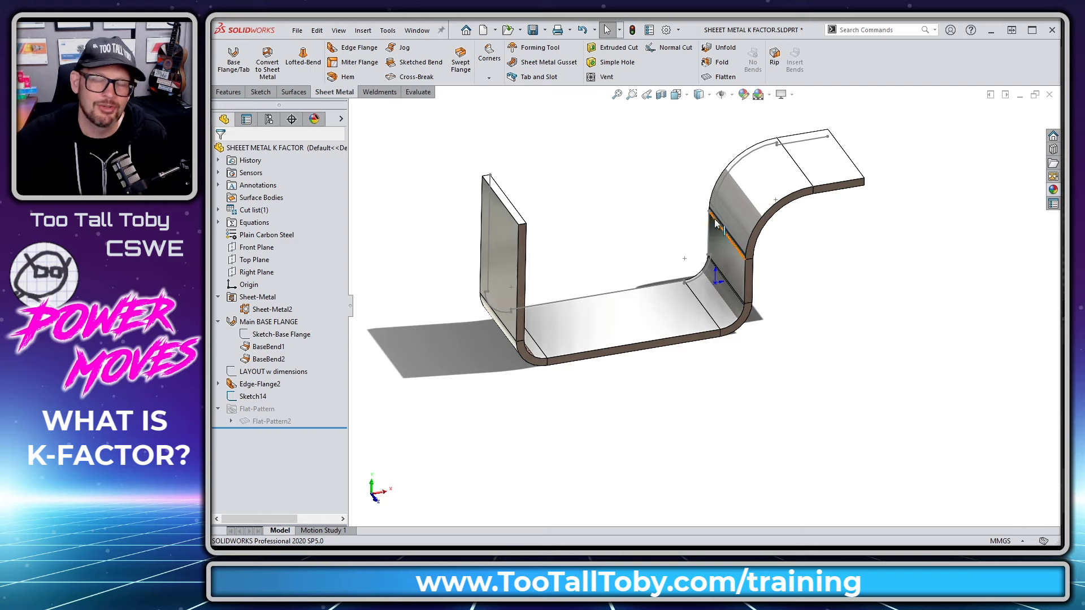
scroll(715, 195, down, 2)
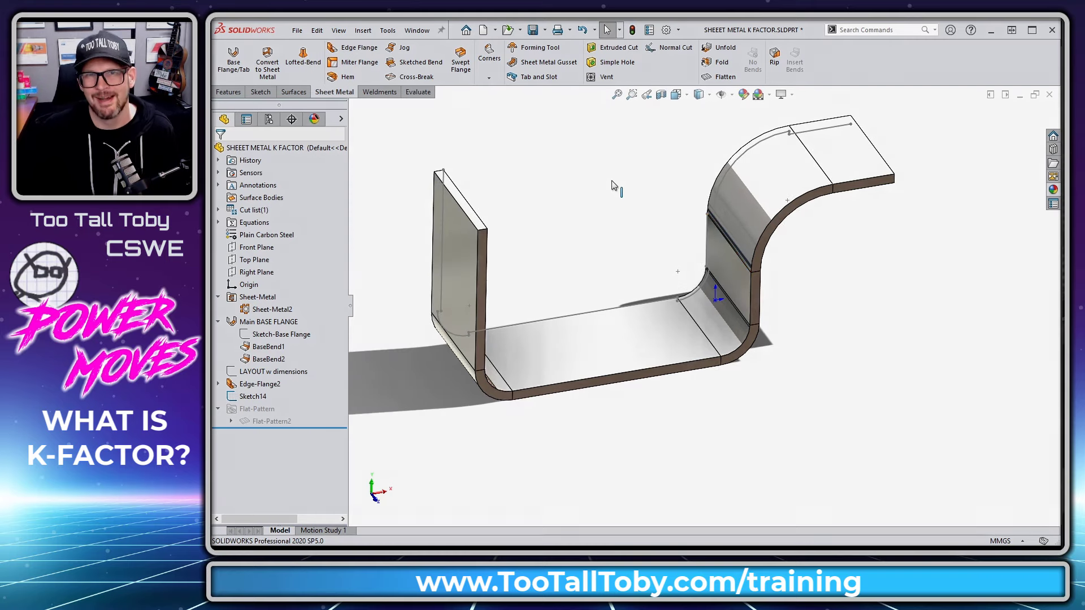